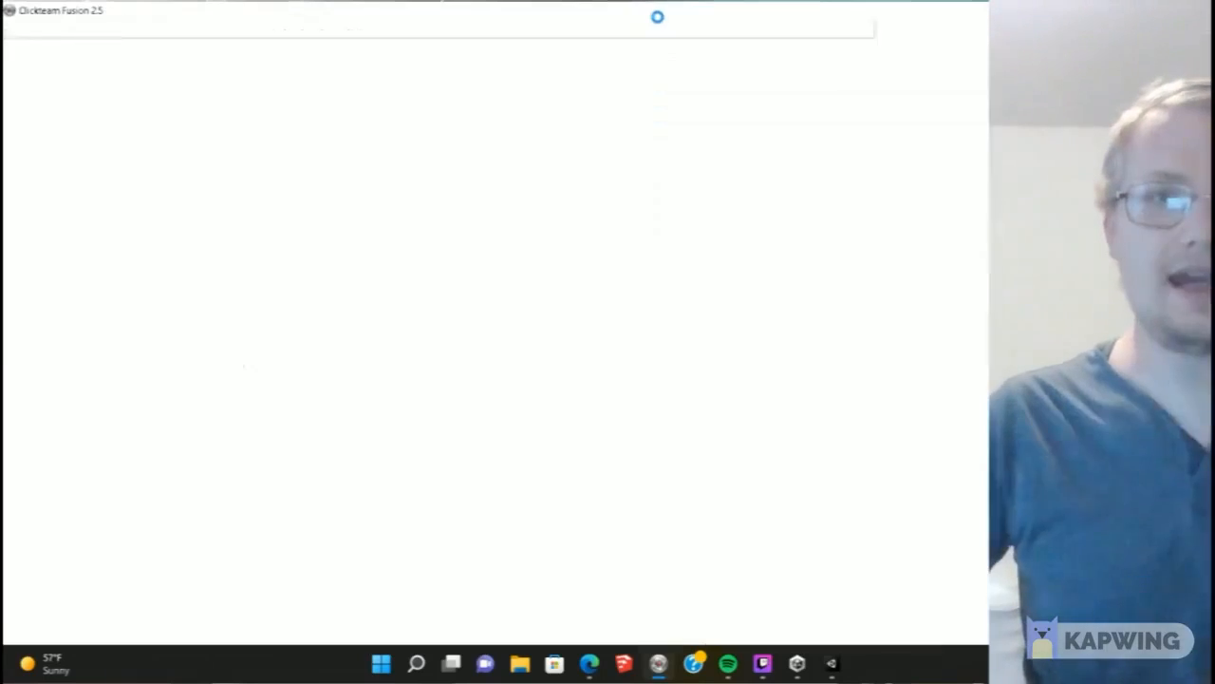
Switch to Unity and capture a screen snip of the Thunderstruck rocket in the scene view
key("alt+Tab")
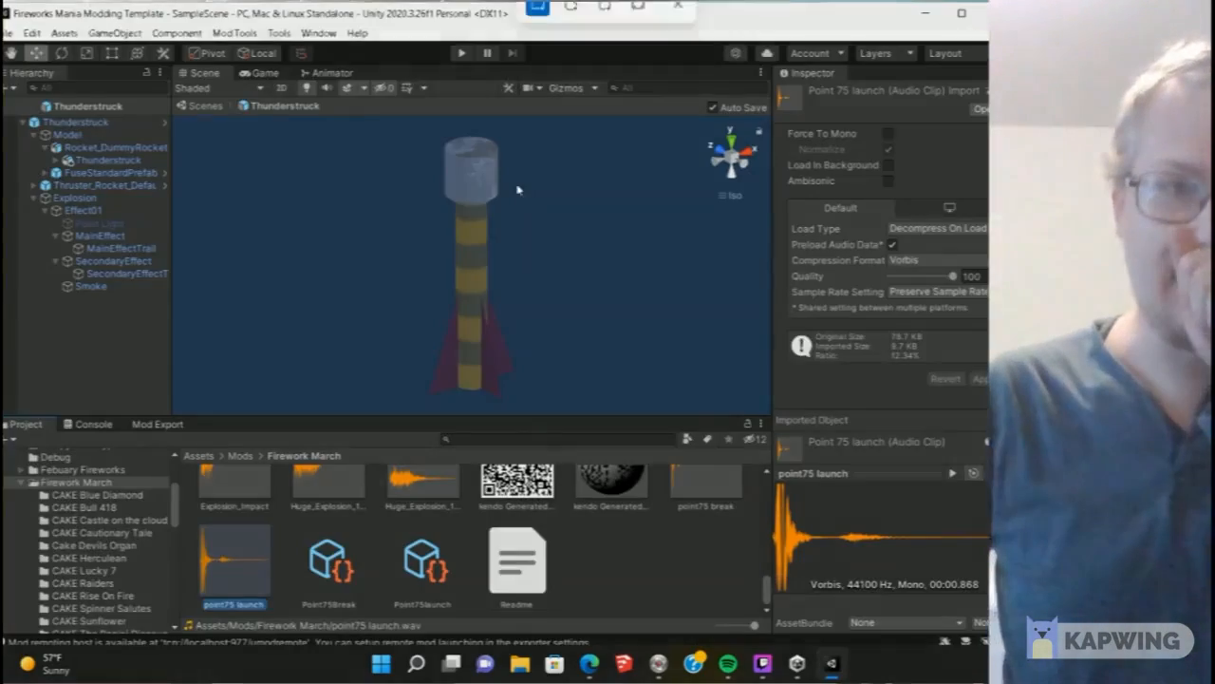
key("super+shift+s")
left_click_drag(366, 119, 682, 408)
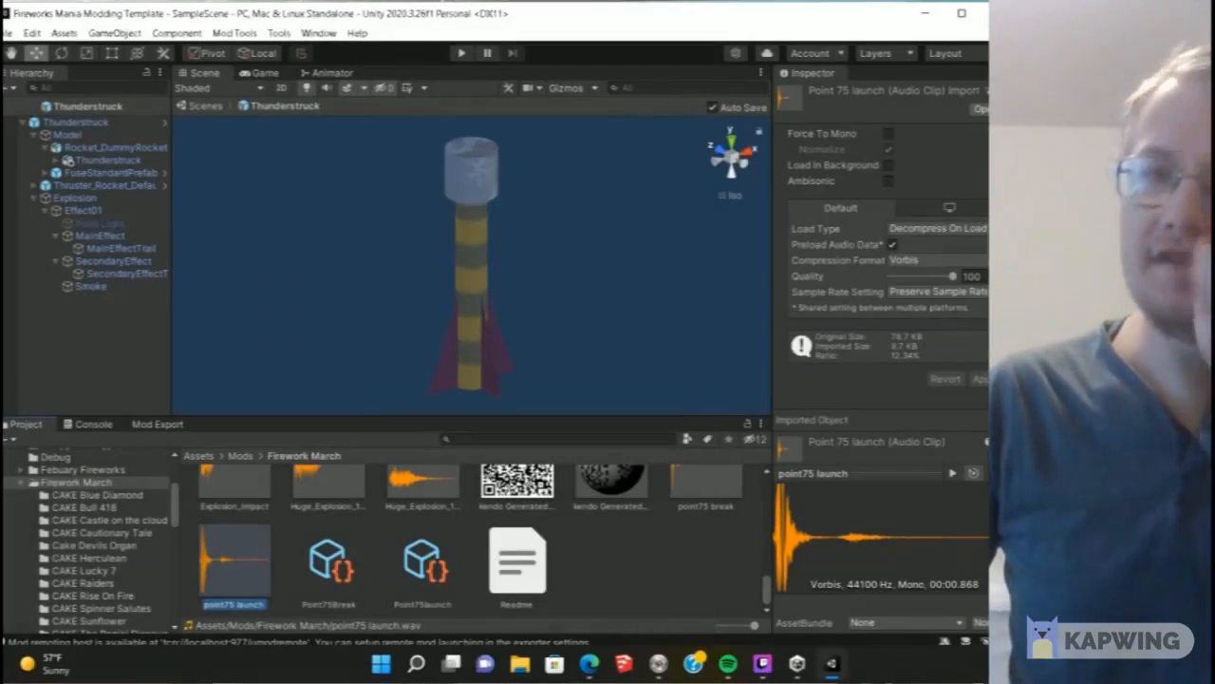
left_click(917, 14)
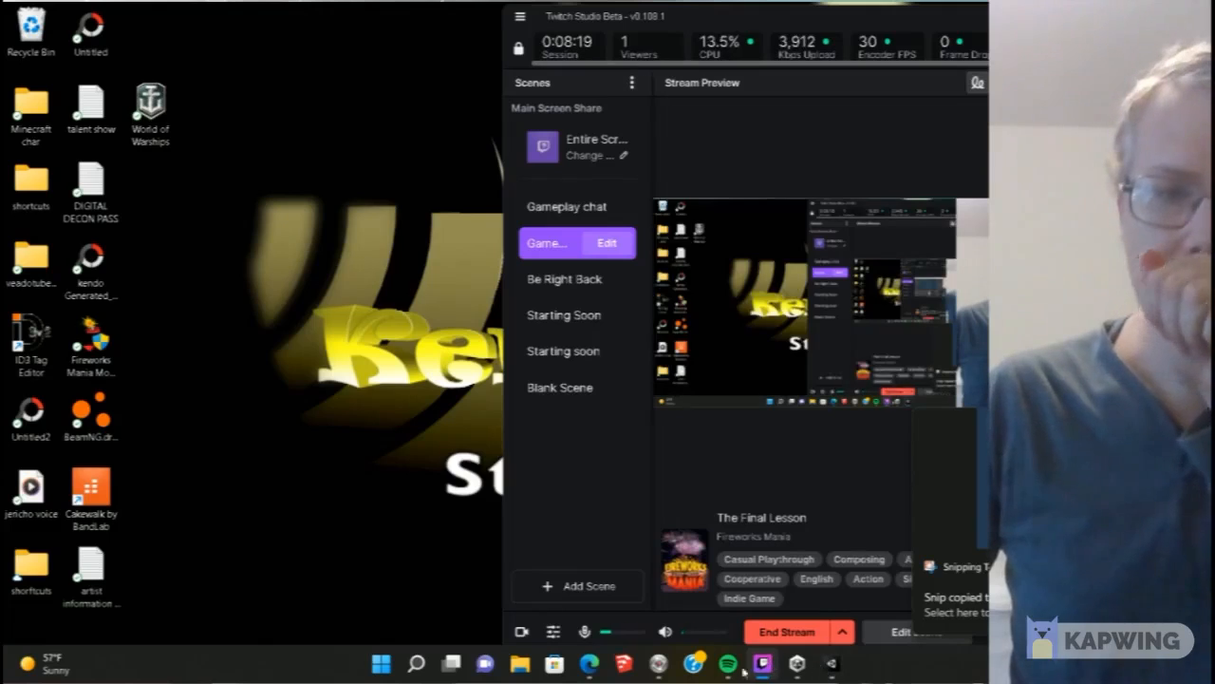
Switch to Clickteam Fusion, create a new application and open its Frame 1 for editing
left_click(658, 664)
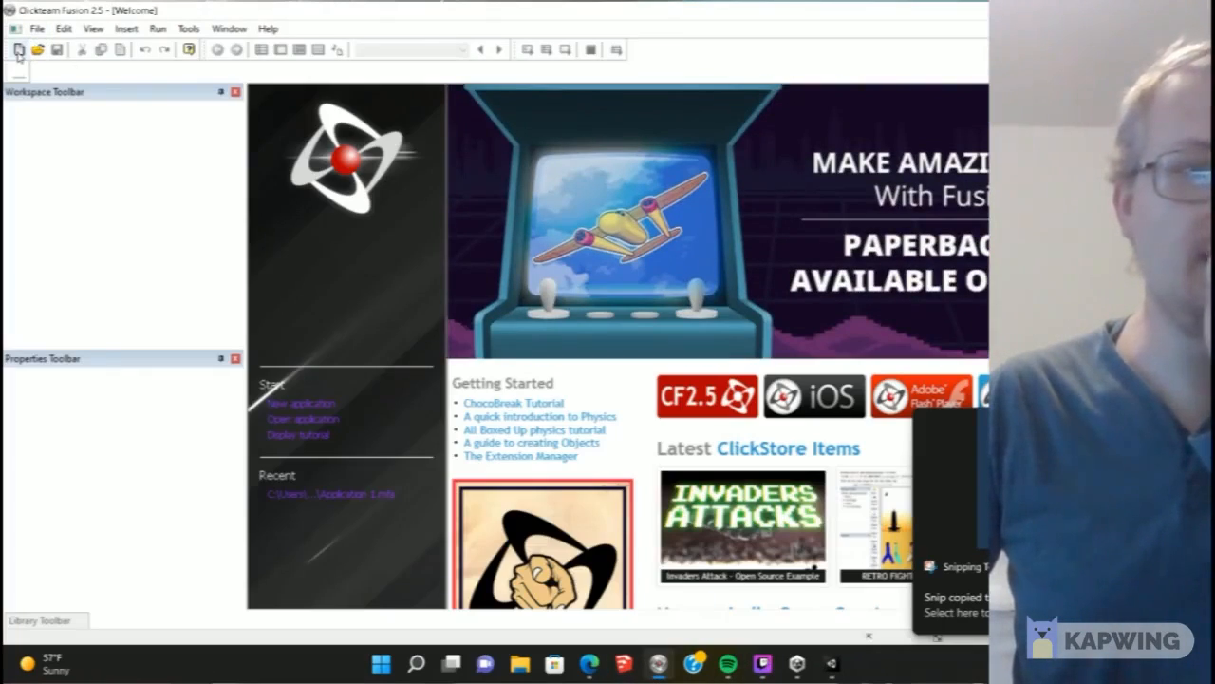
left_click(18, 51)
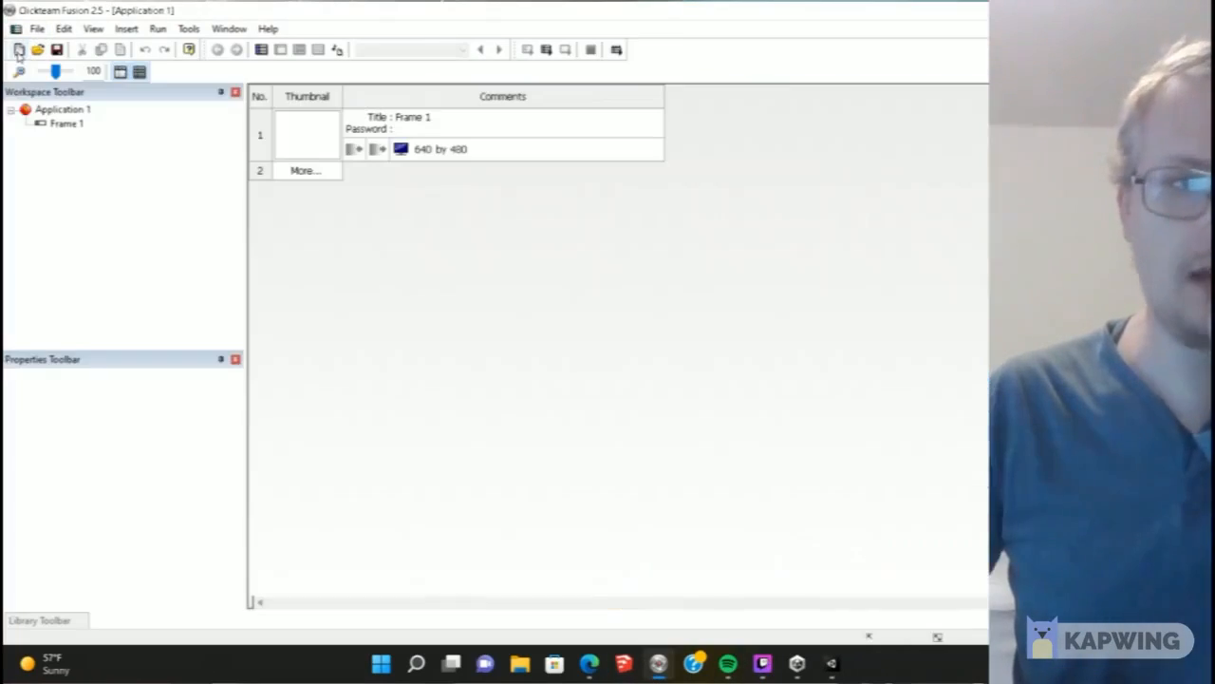
double_click(71, 129)
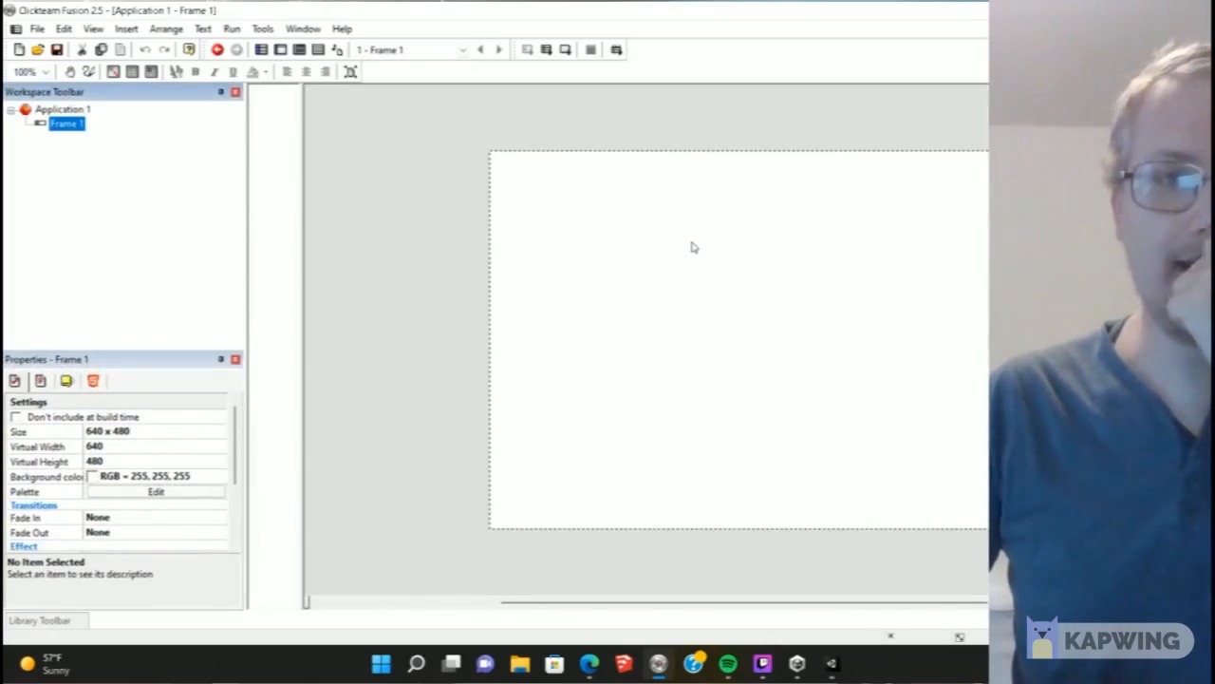
Insert a Counter object into the upper part of the blank frame
right_click(692, 244)
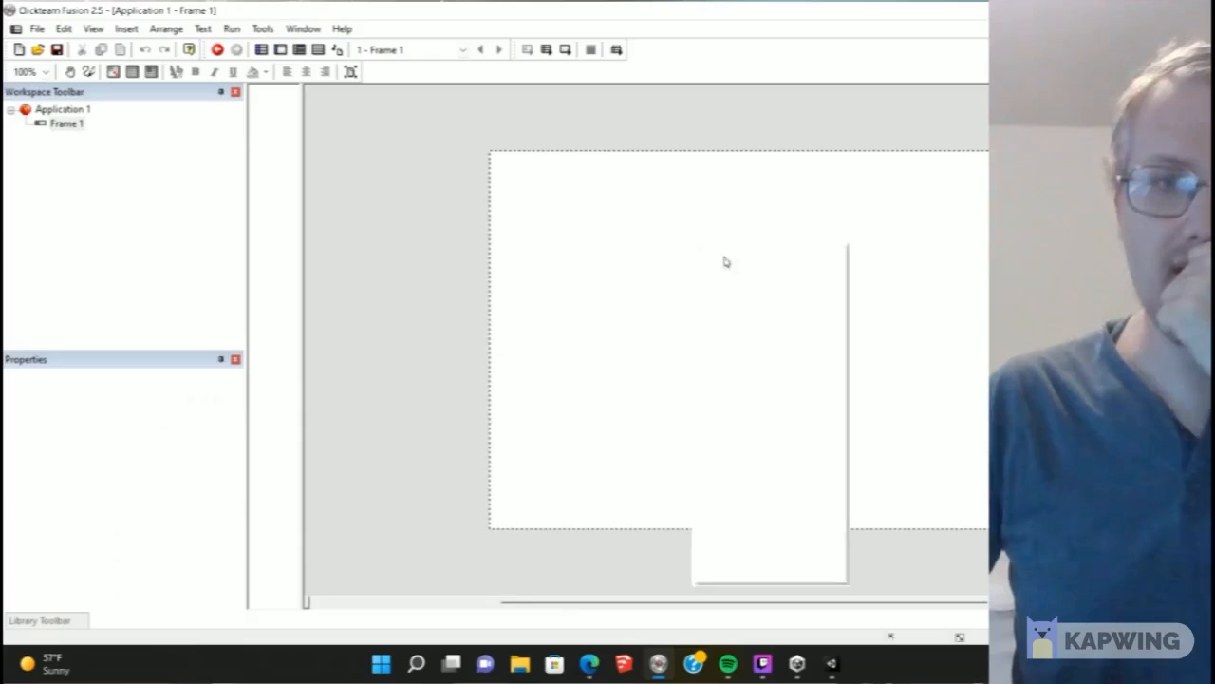
left_click(758, 271)
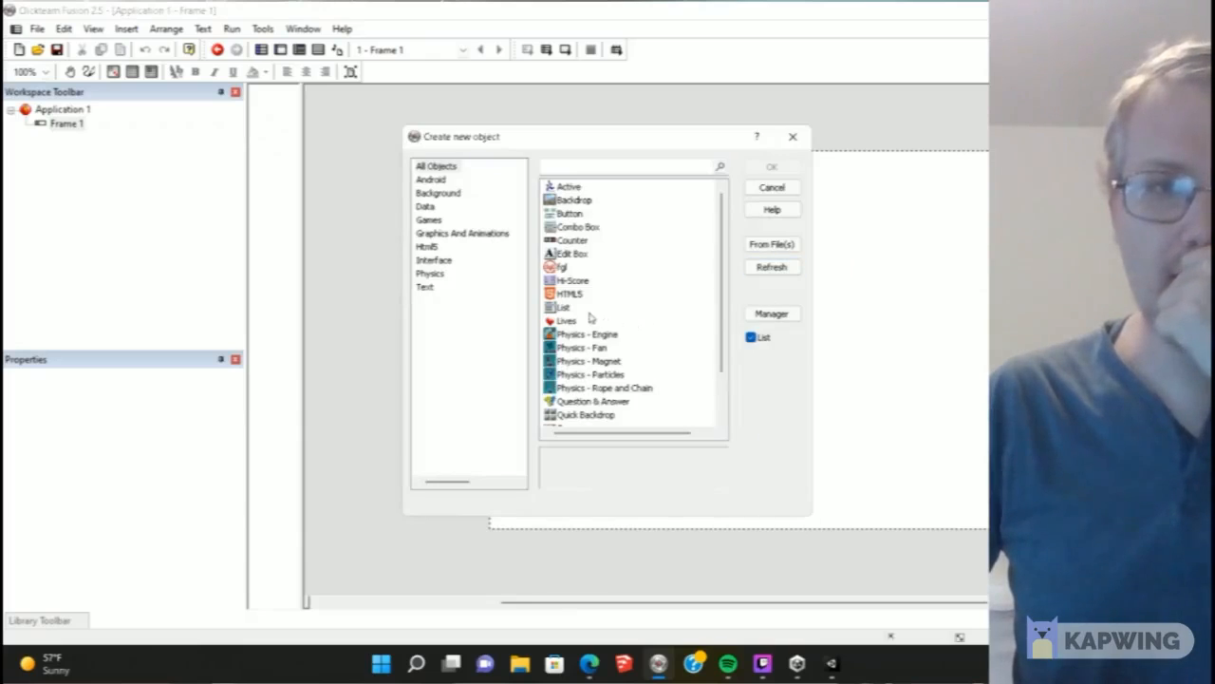
double_click(569, 241)
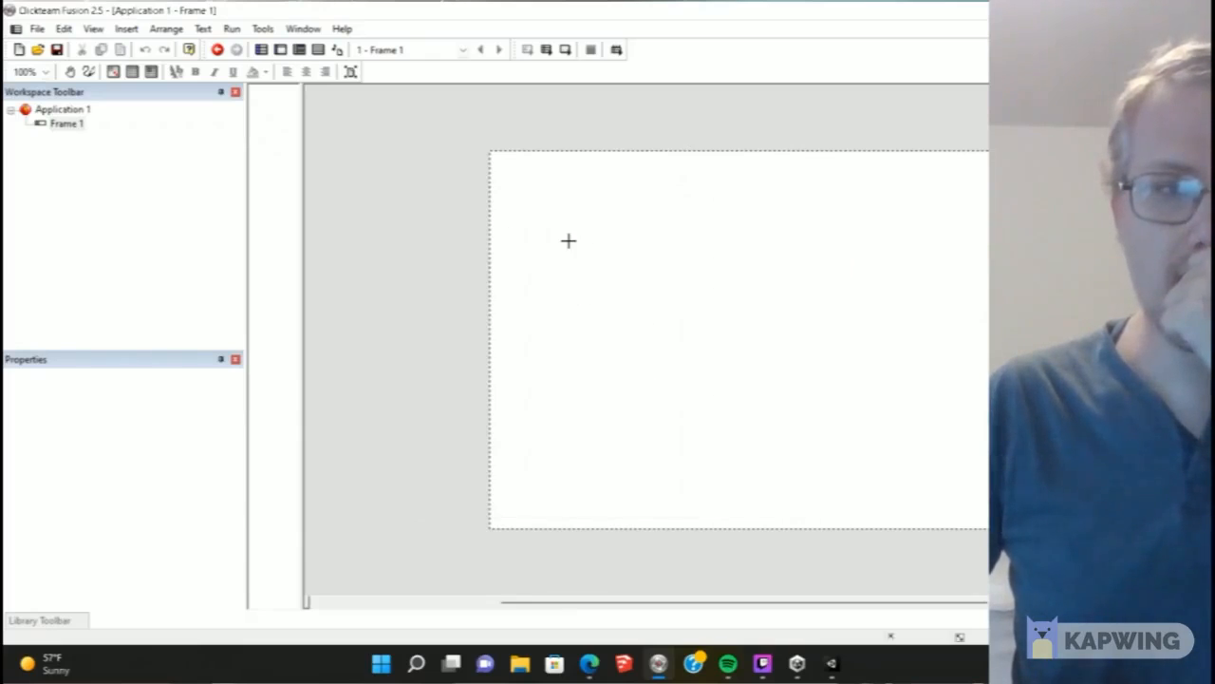
left_click(622, 249)
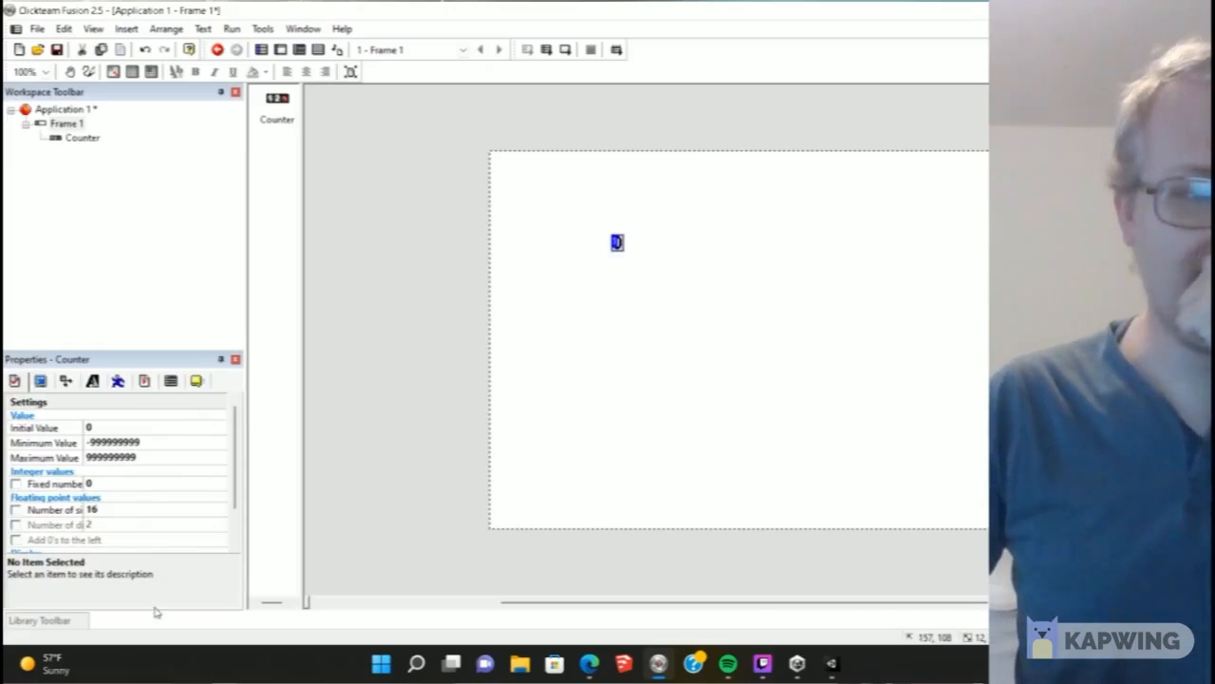
Set the counter's display type to Animation
scroll(126, 495, "down", 3)
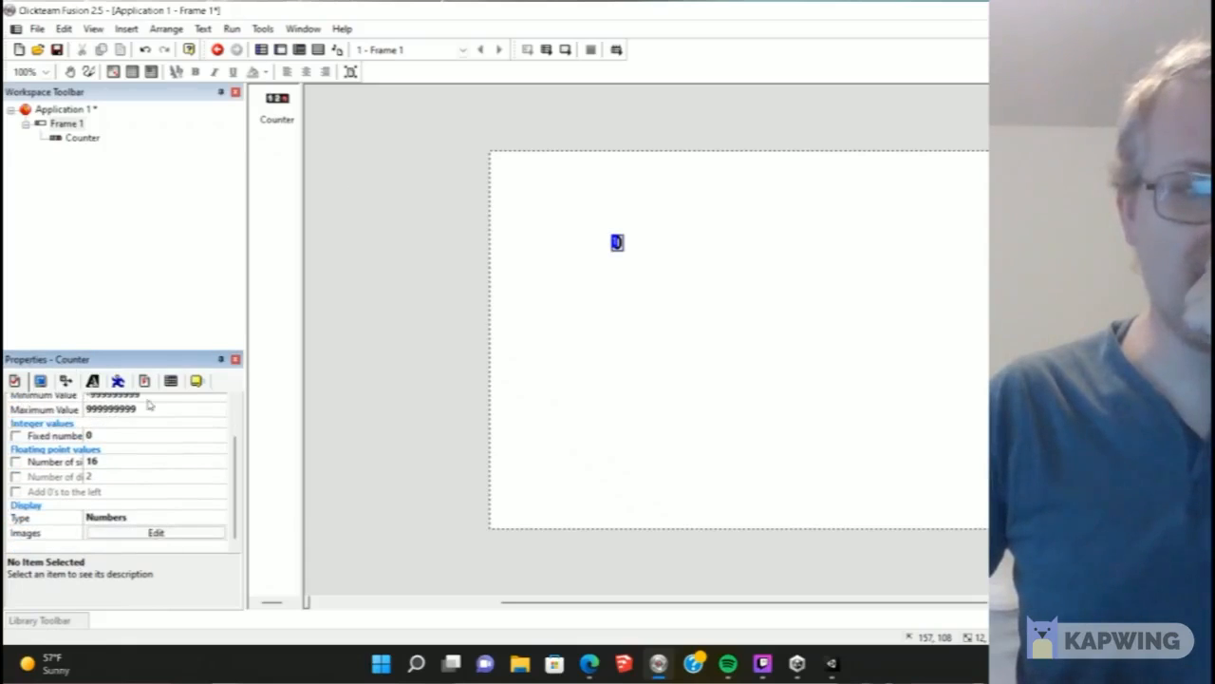
left_click(167, 520)
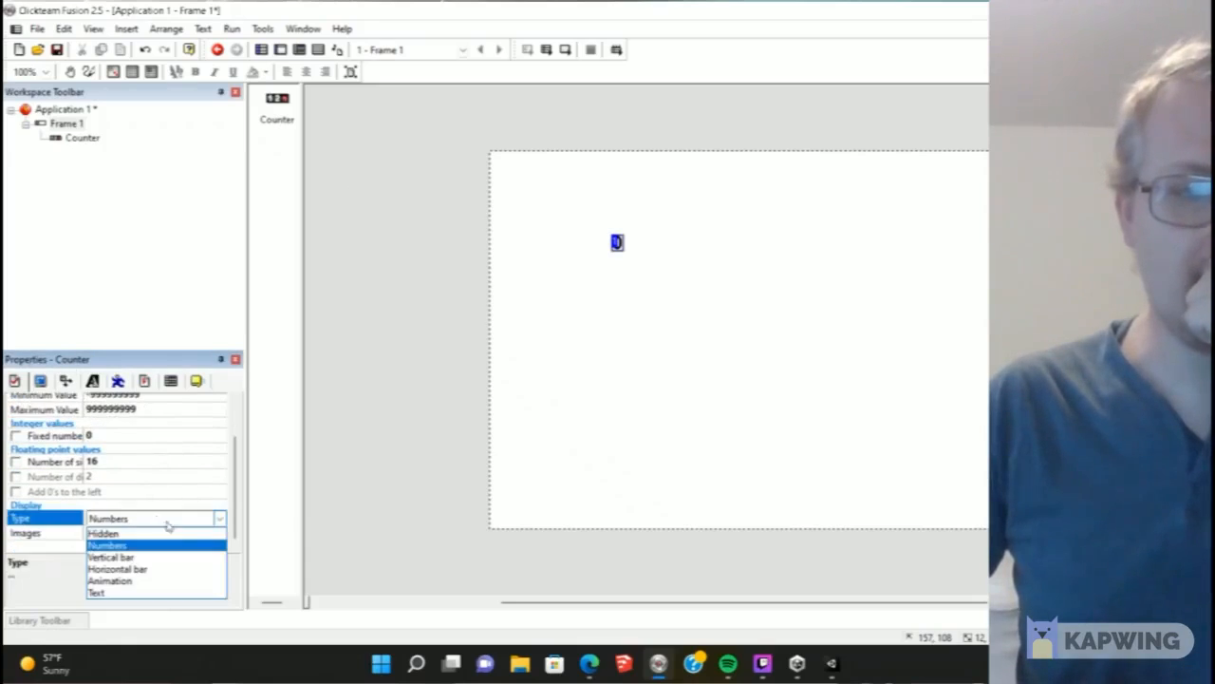
left_click(136, 581)
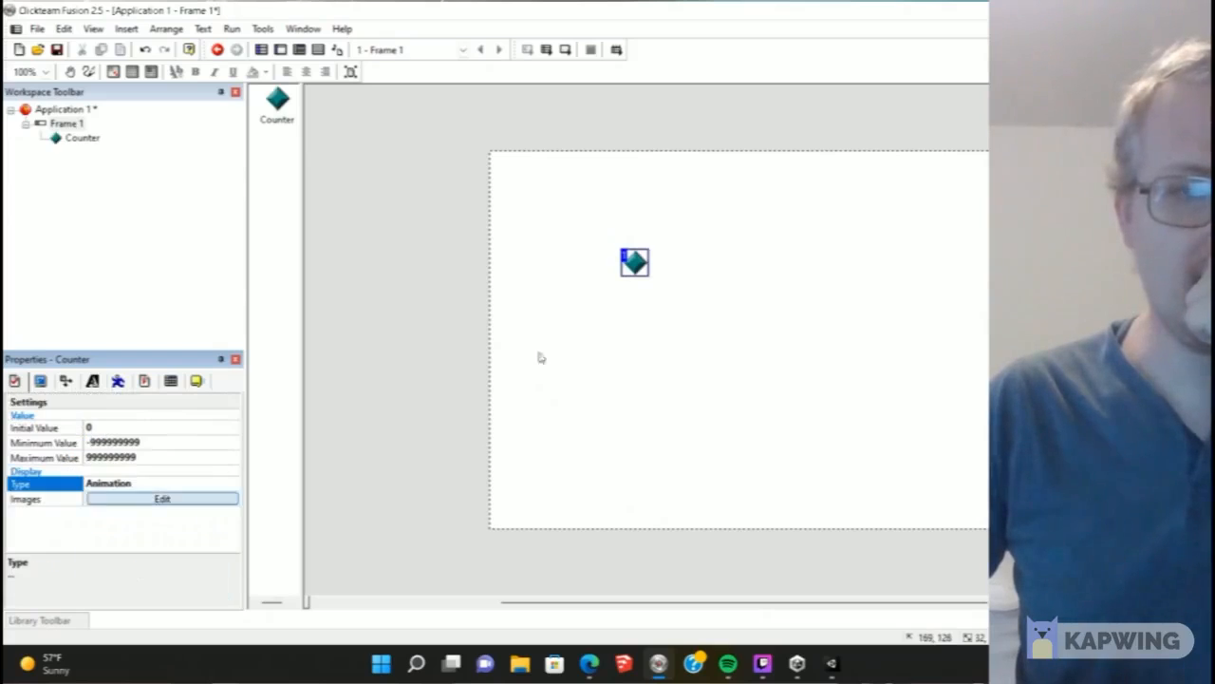
Replace the counter's default diamond image with the copied rocket snip, enlarging the canvas to fit it
left_click(650, 278)
double_click(635, 263)
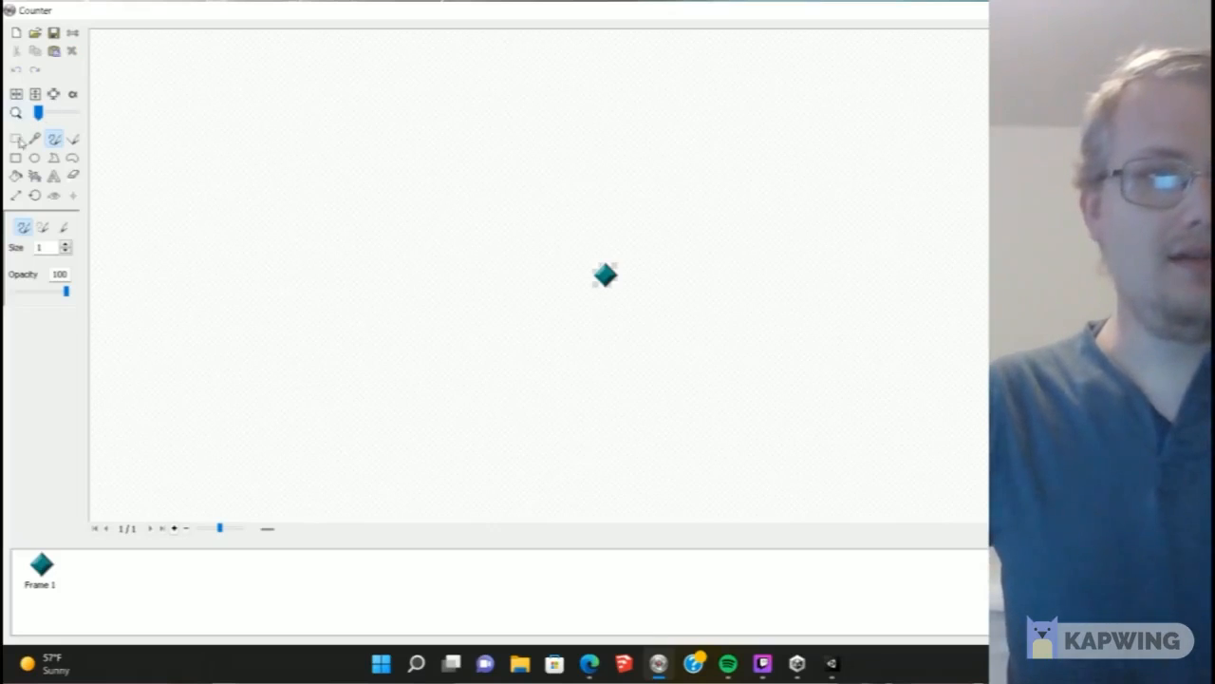
key("ctrl+a")
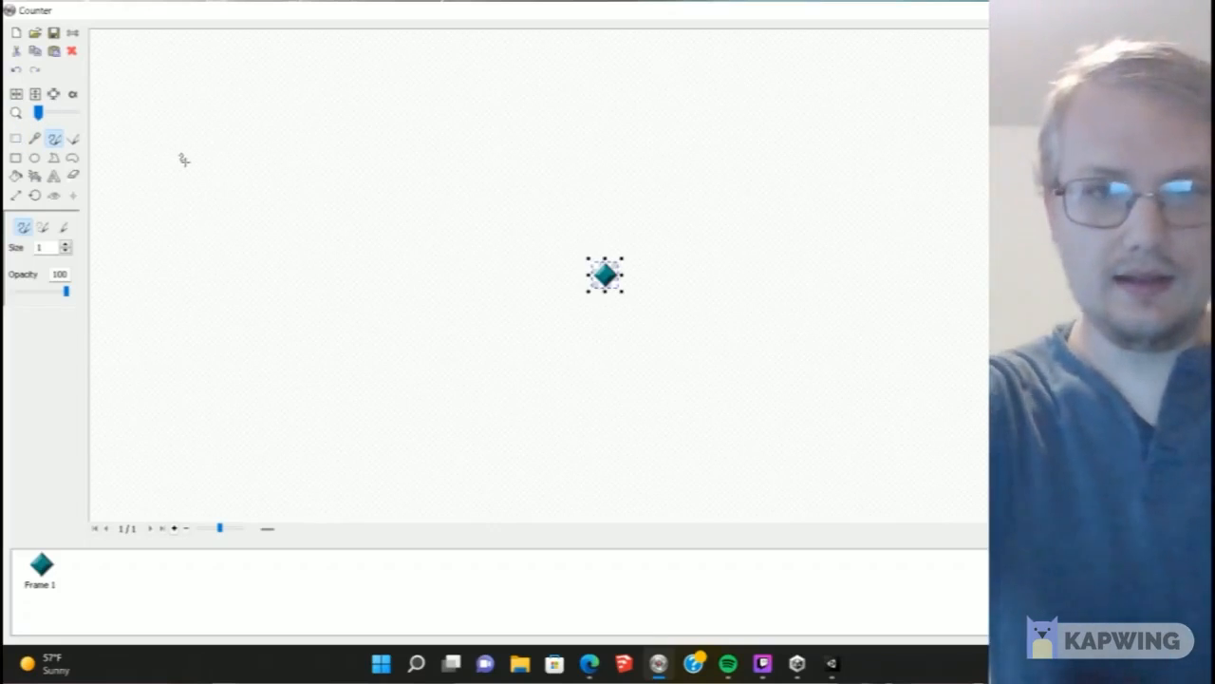
key("Delete")
key("ctrl+v")
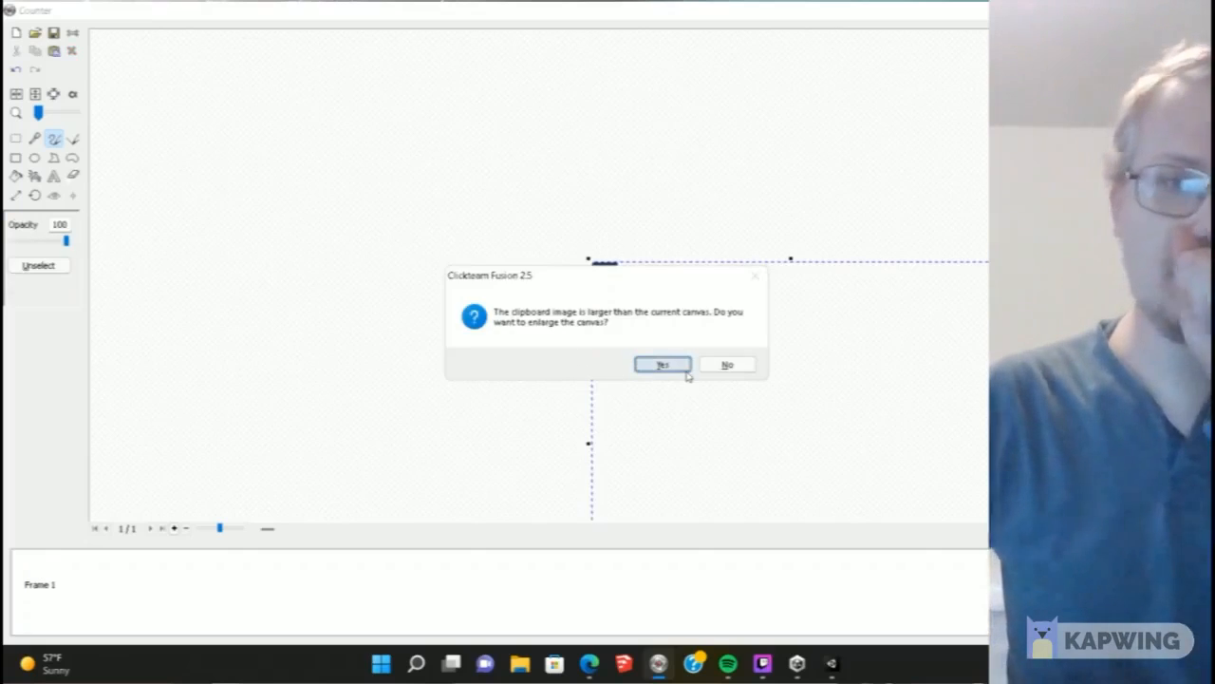
left_click(664, 365)
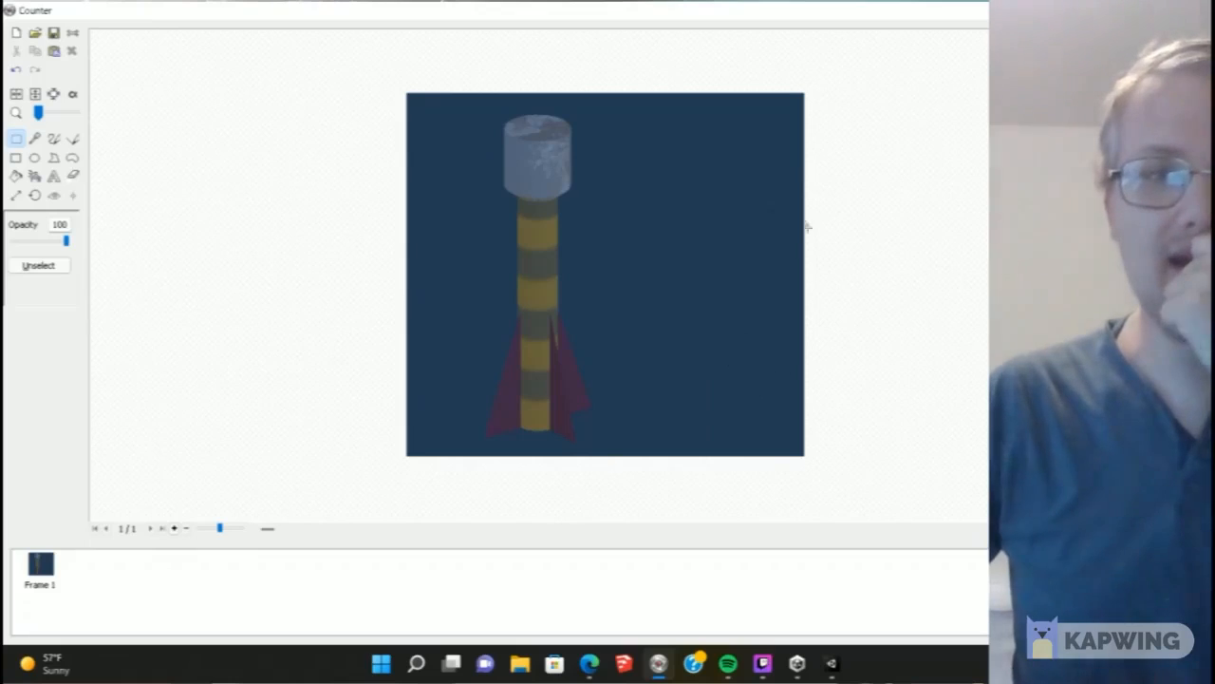
Make the dark blue background the transparent colour and crop the image to the rocket
left_click(73, 96)
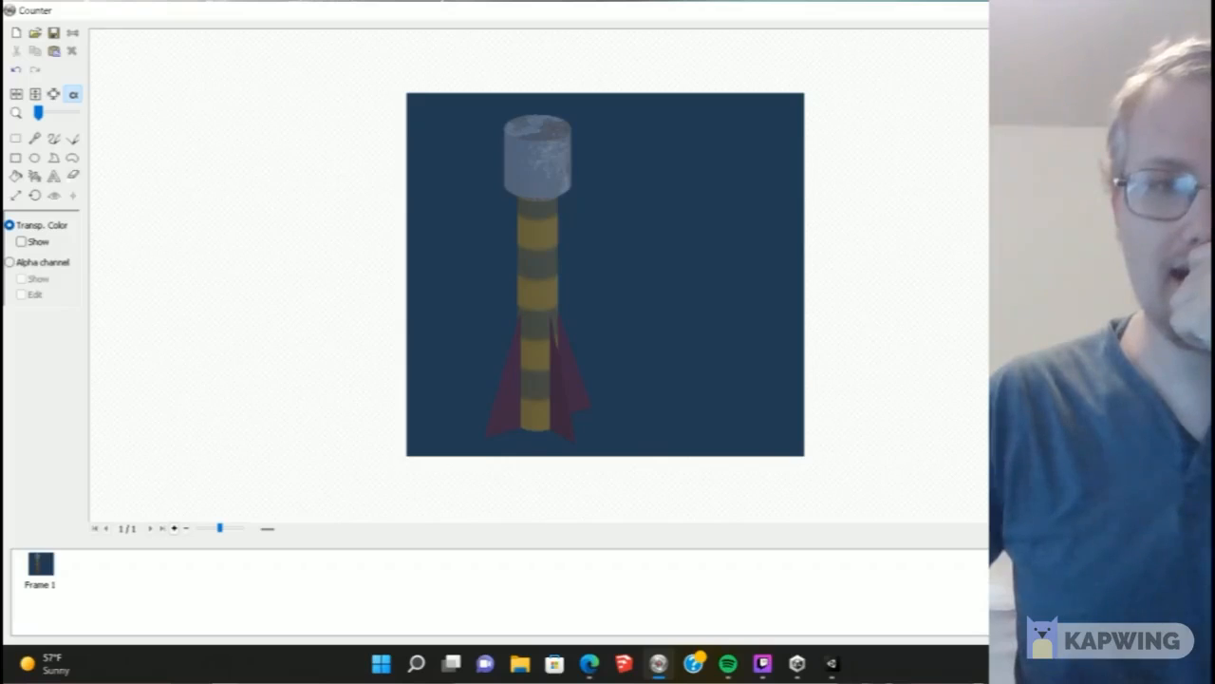
left_click(732, 293)
left_click(781, 127)
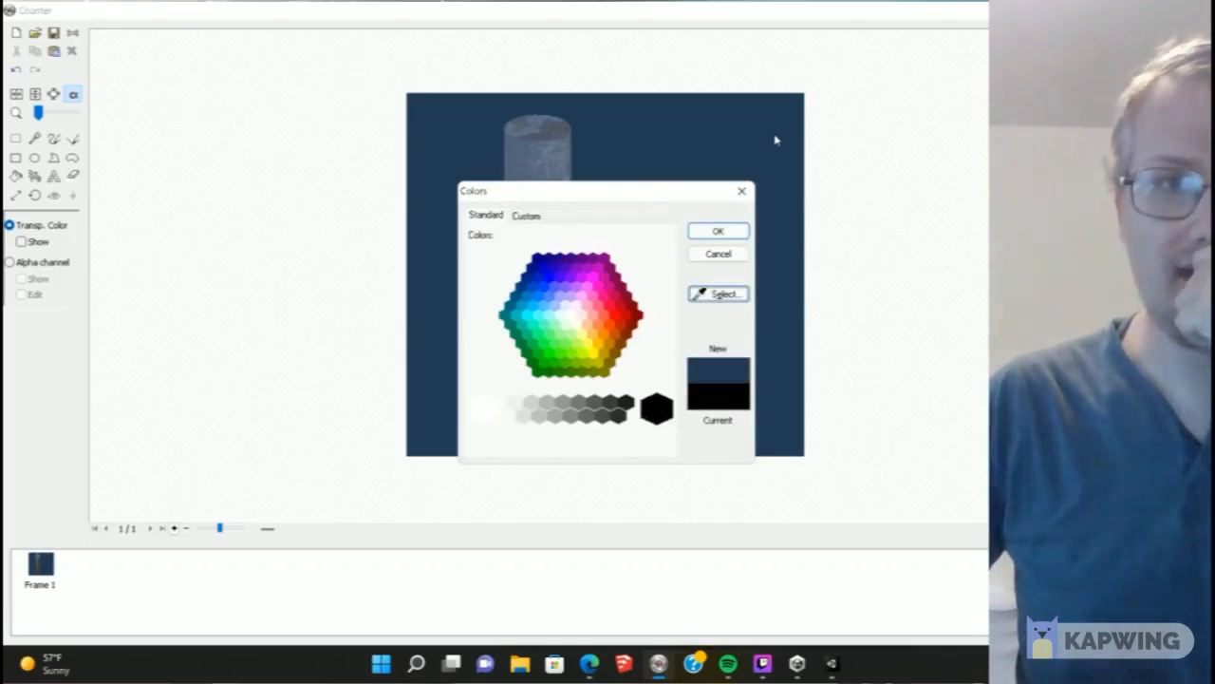
left_click(718, 231)
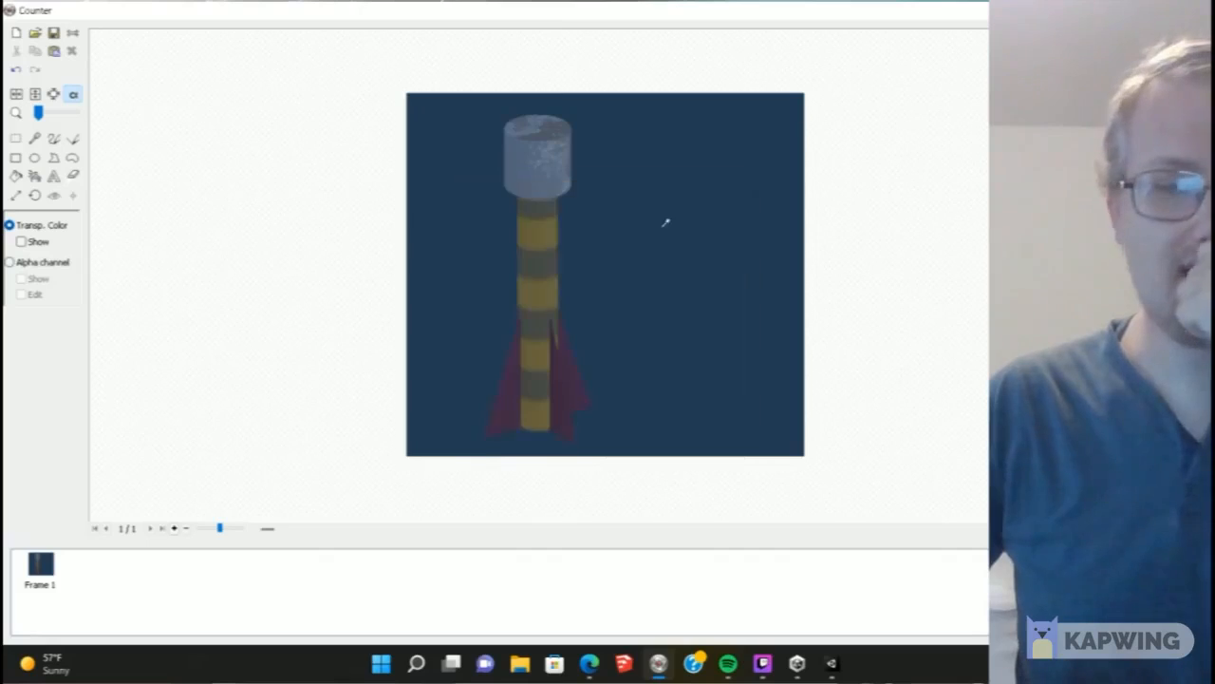
left_click(53, 95)
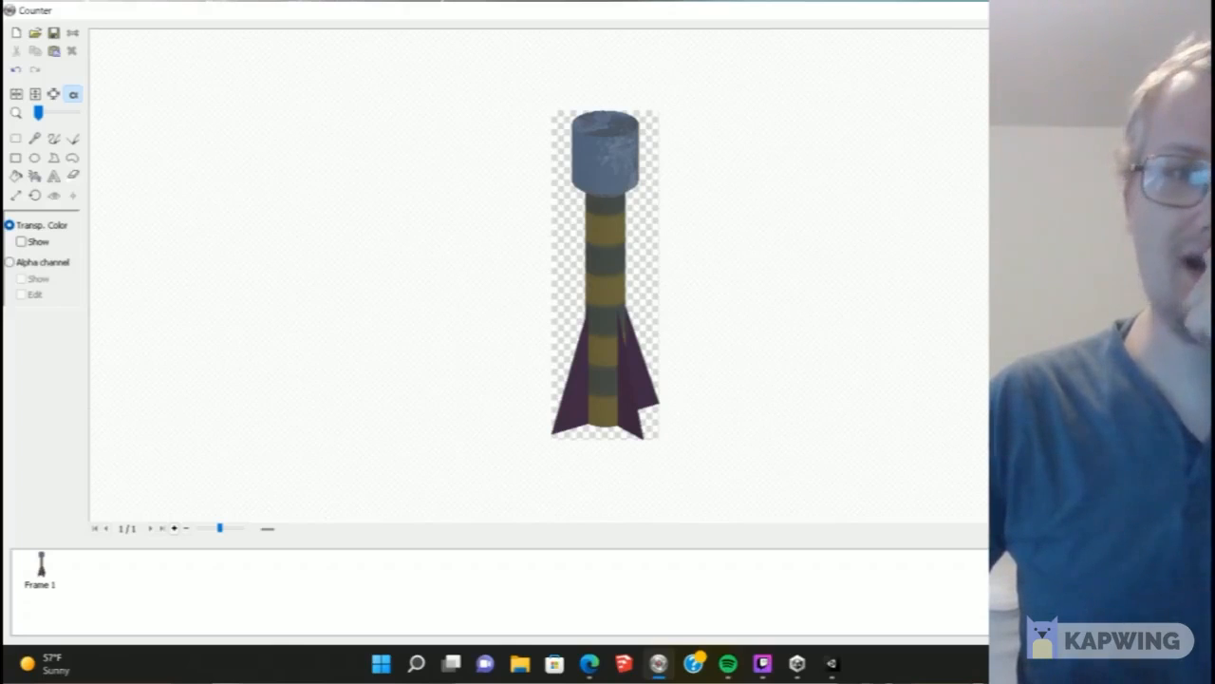
Export the rocket image to the desktop as a PNG named Thunderstruck ICON and accept the edited counter image
left_click(54, 34)
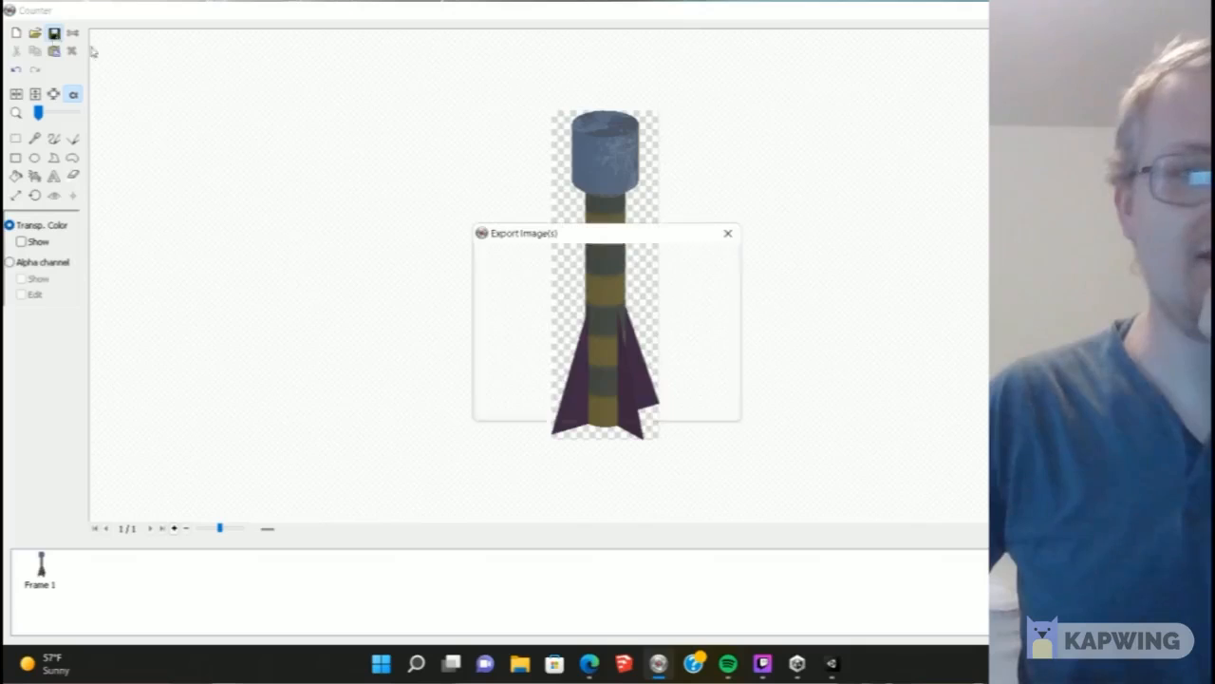
left_click(702, 261)
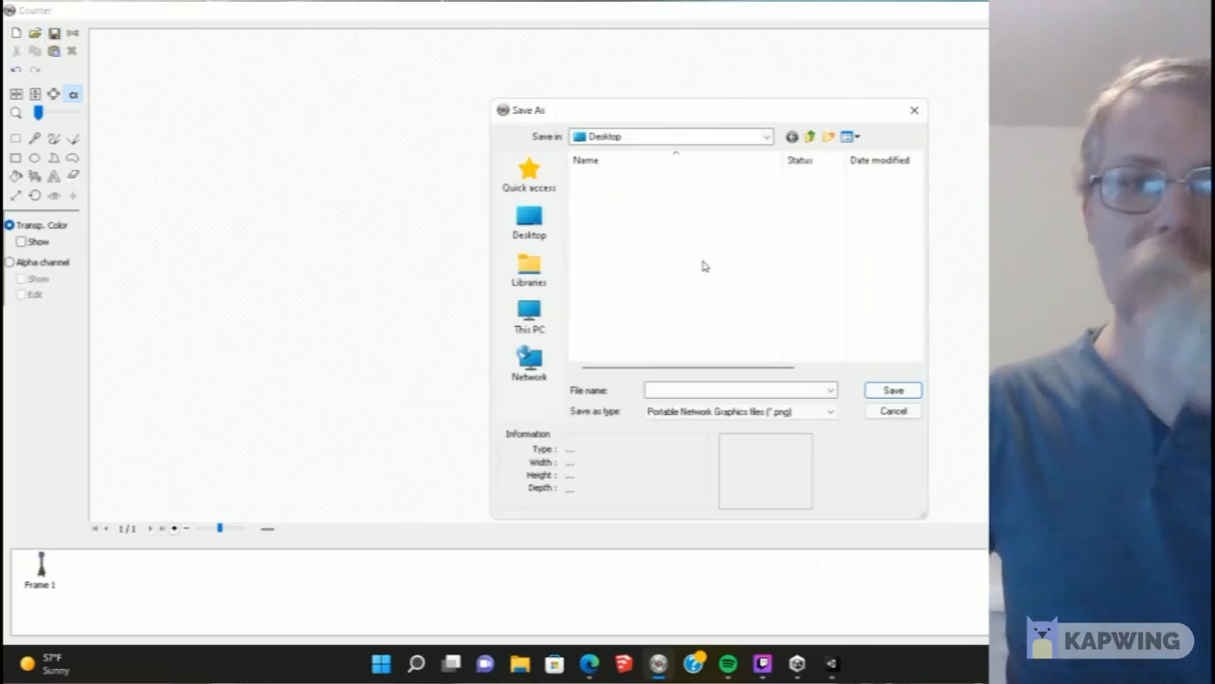
left_click(659, 413)
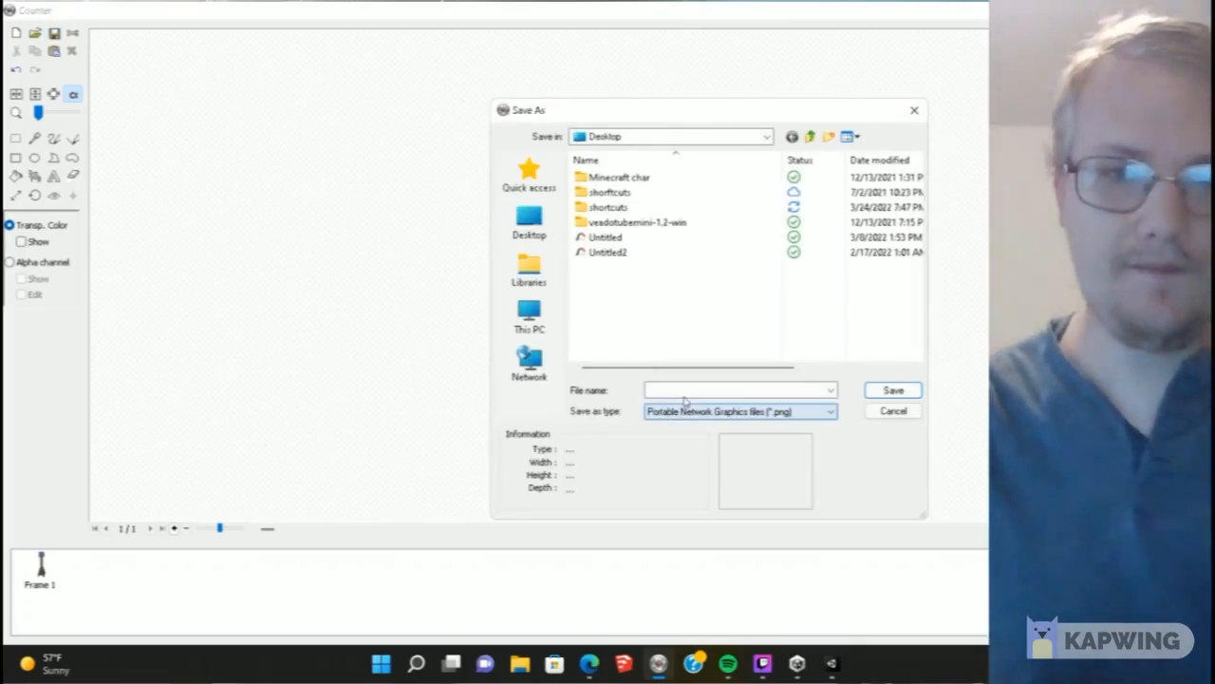
left_click(684, 389)
type("Thund")
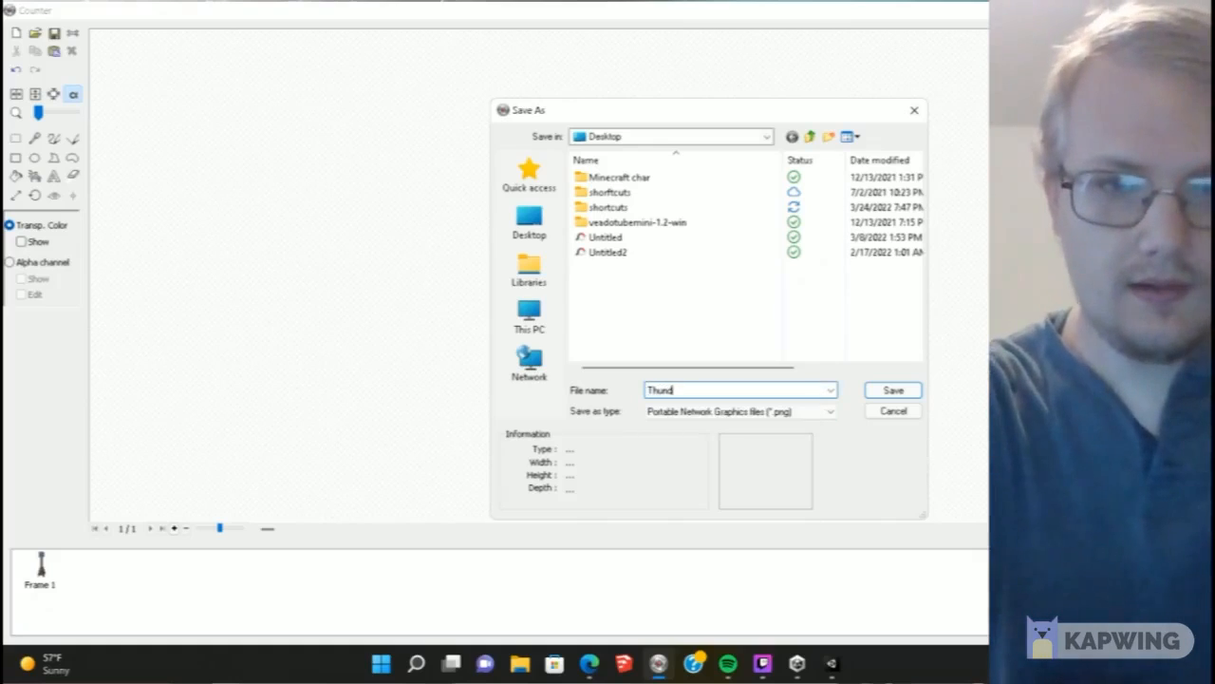
type("erstru")
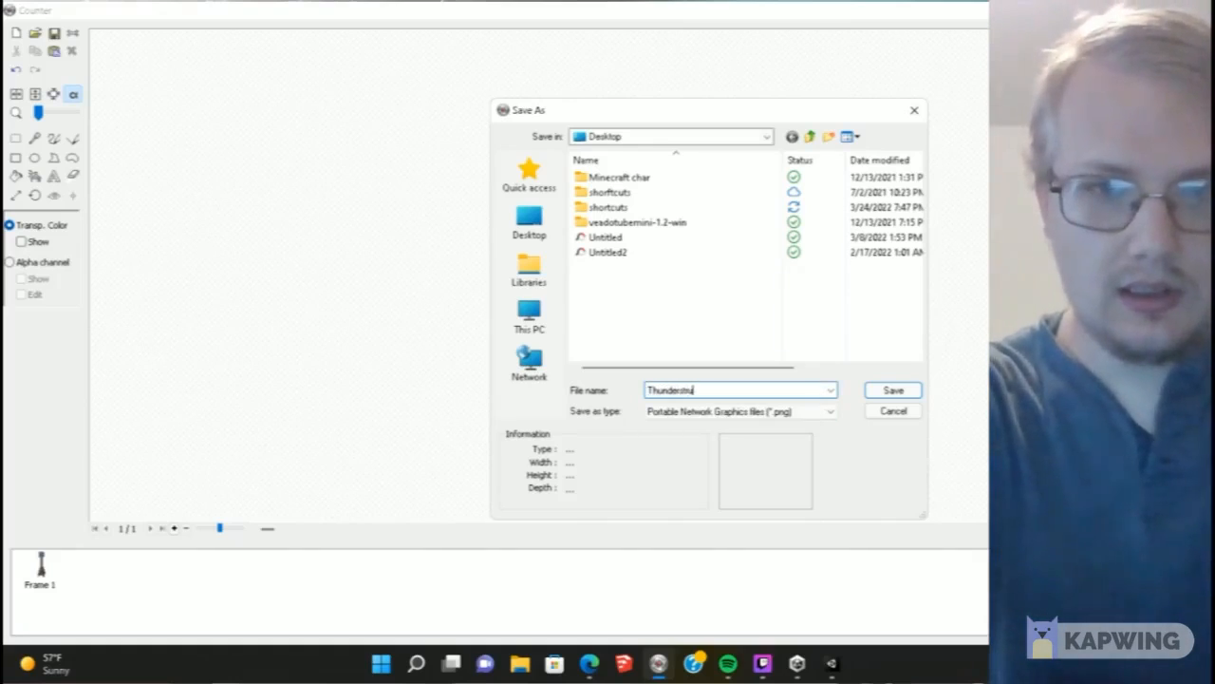
type("ck ICON")
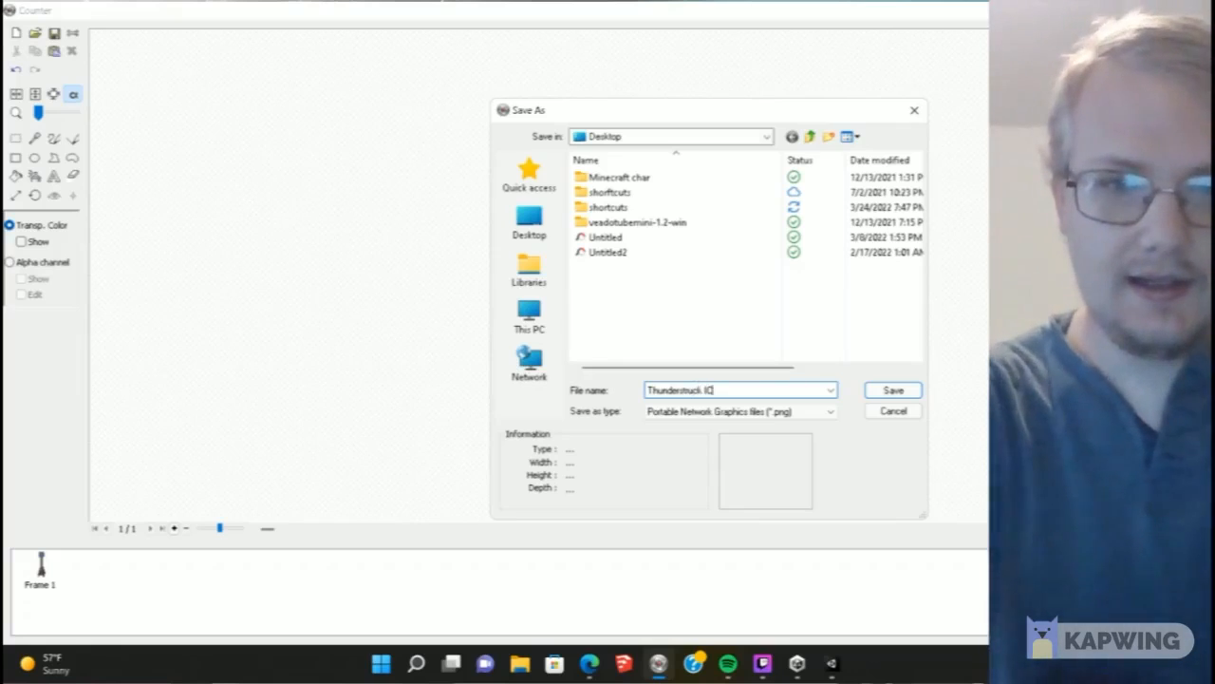
left_click(904, 395)
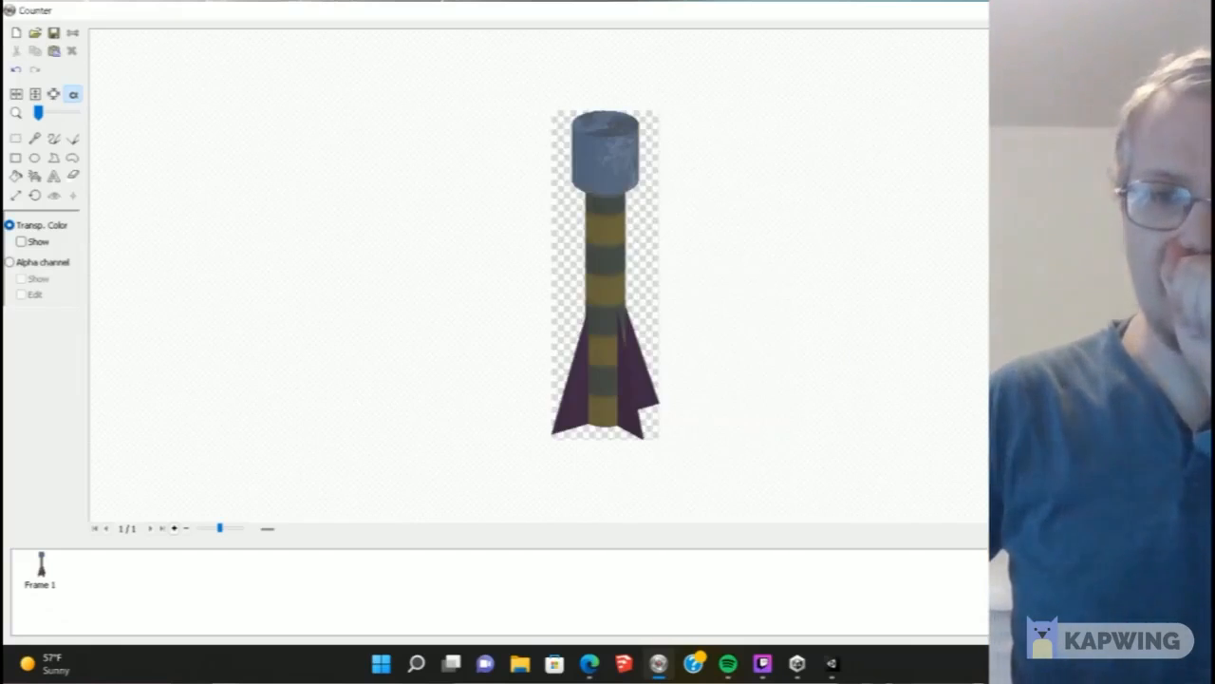
key("Return")
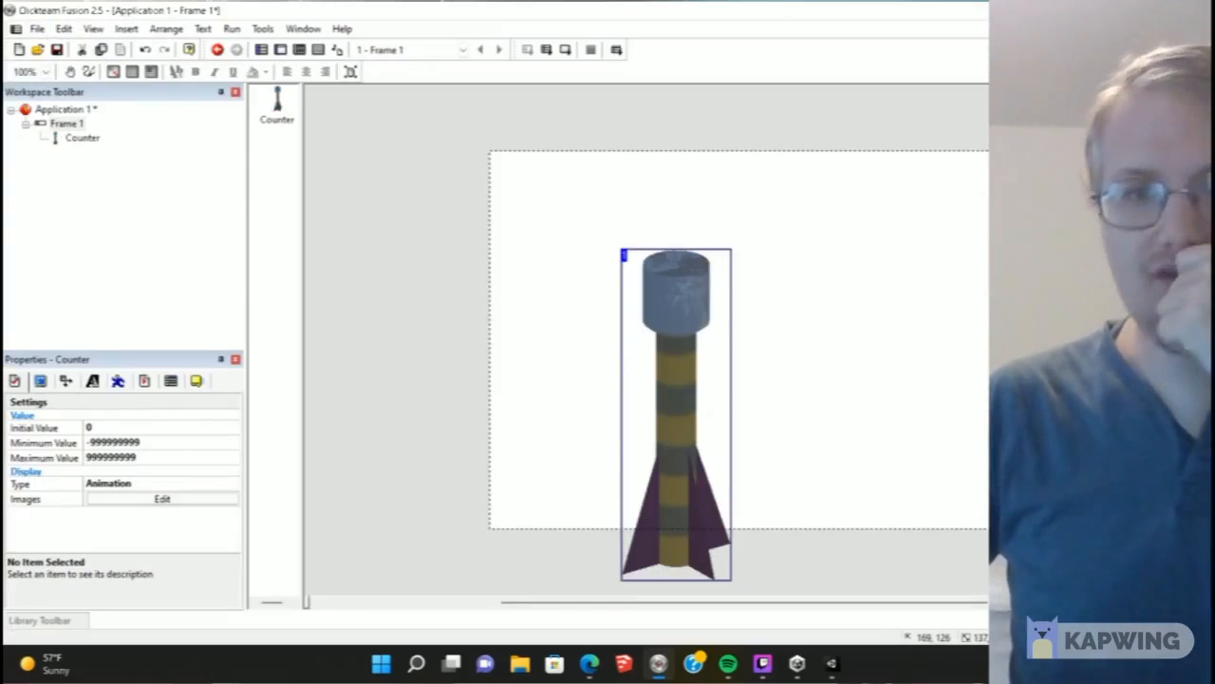
Switch to Unity, import the Thunderstruck ICON file from the desktop into the Rocket Thunderstruck folder, and select the existing sprite icon there
left_click(1130, 9)
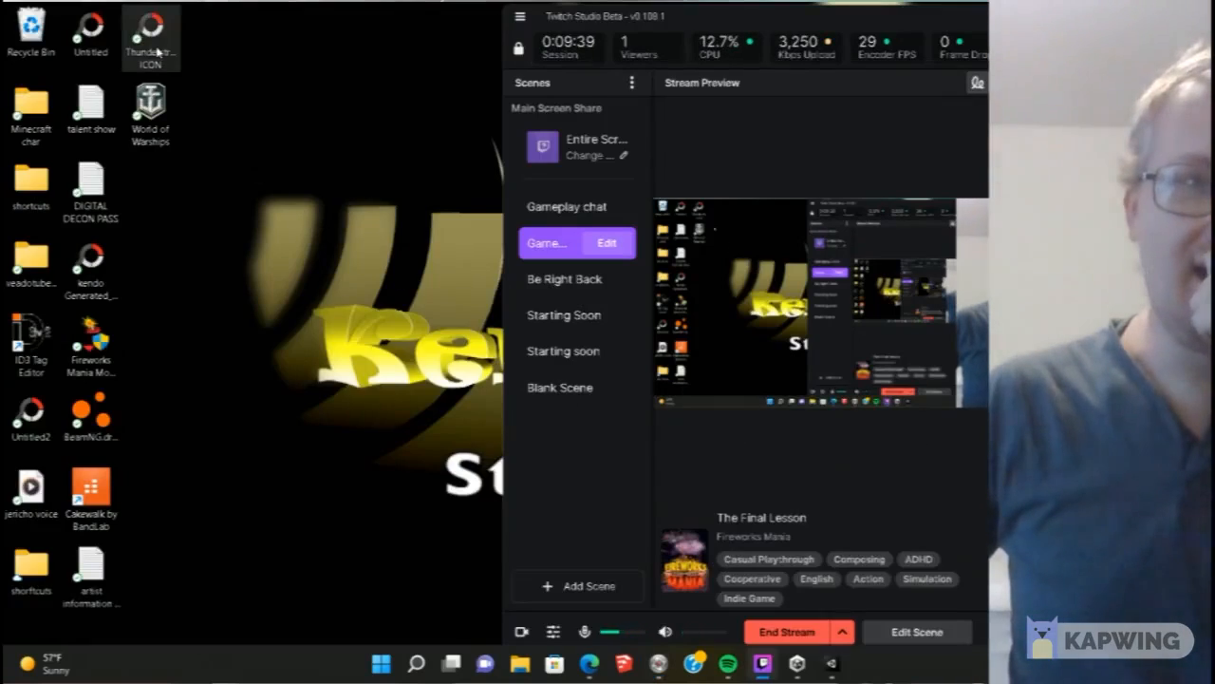
left_click(832, 665)
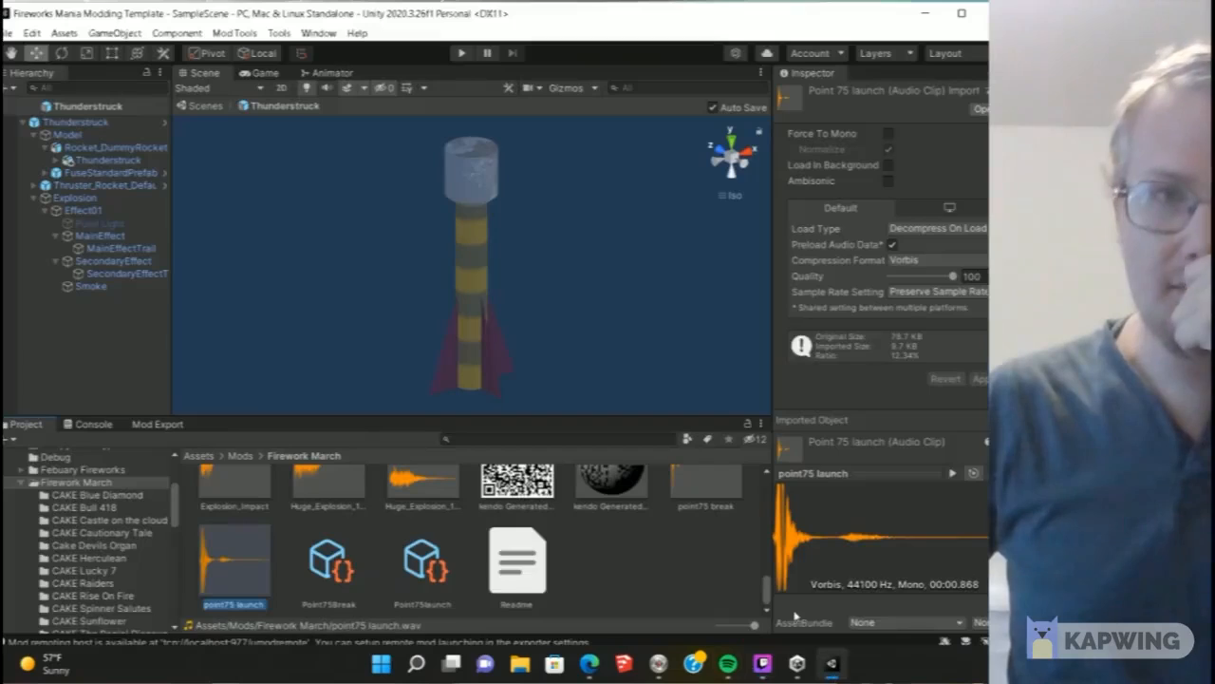
double_click(436, 21)
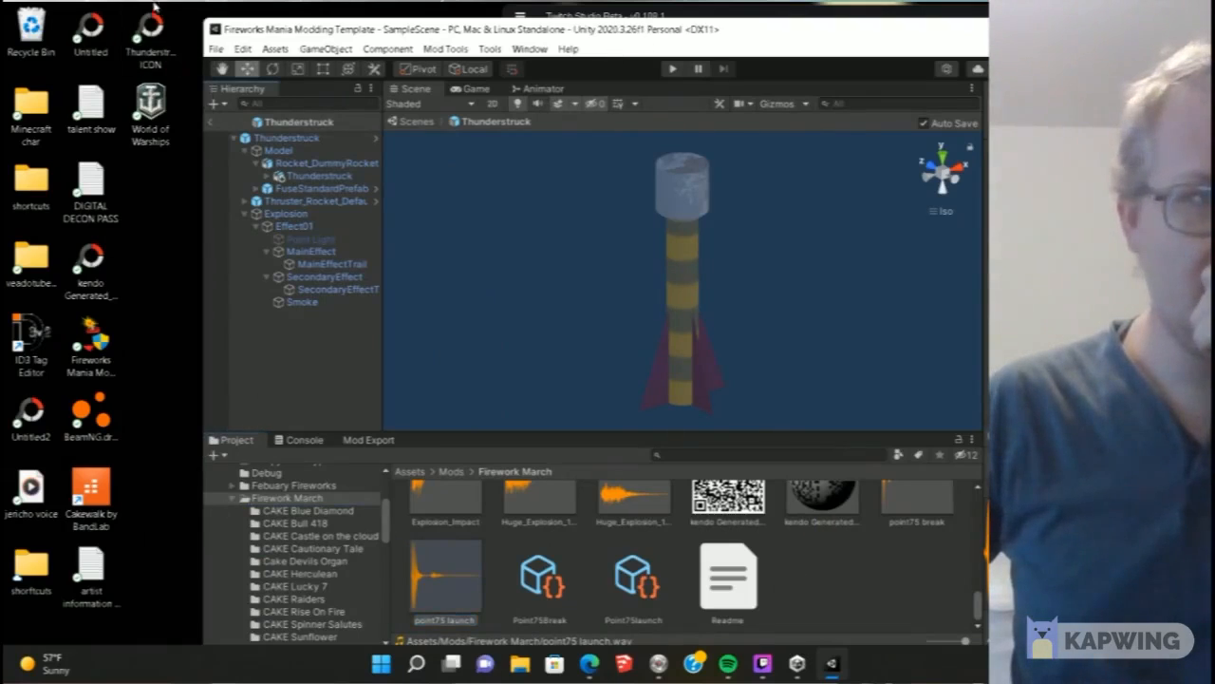
left_click_drag(144, 36, 359, 609)
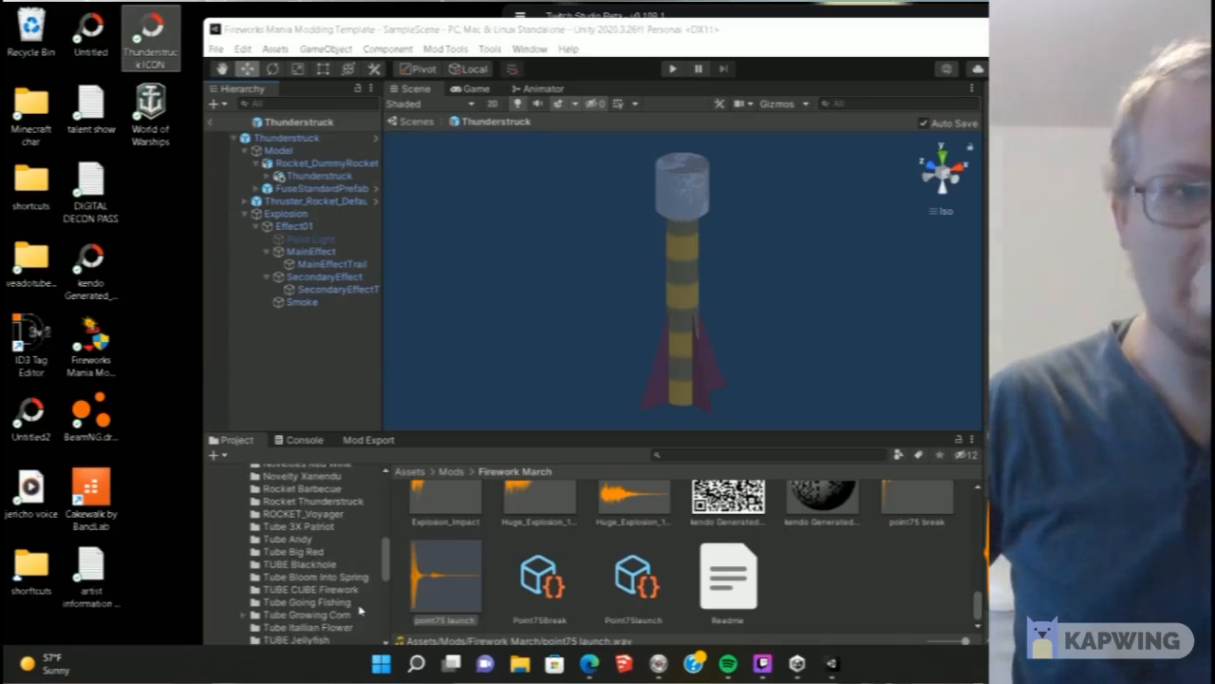
left_click_drag(302, 509, 306, 501)
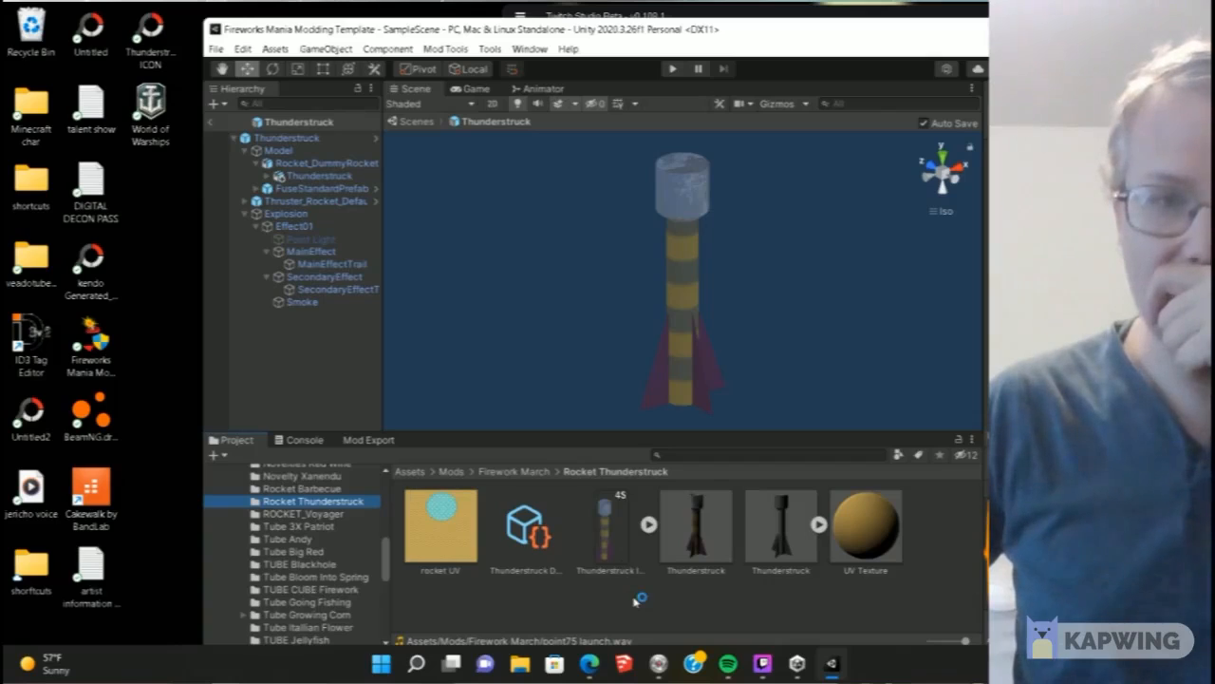
left_click(727, 532)
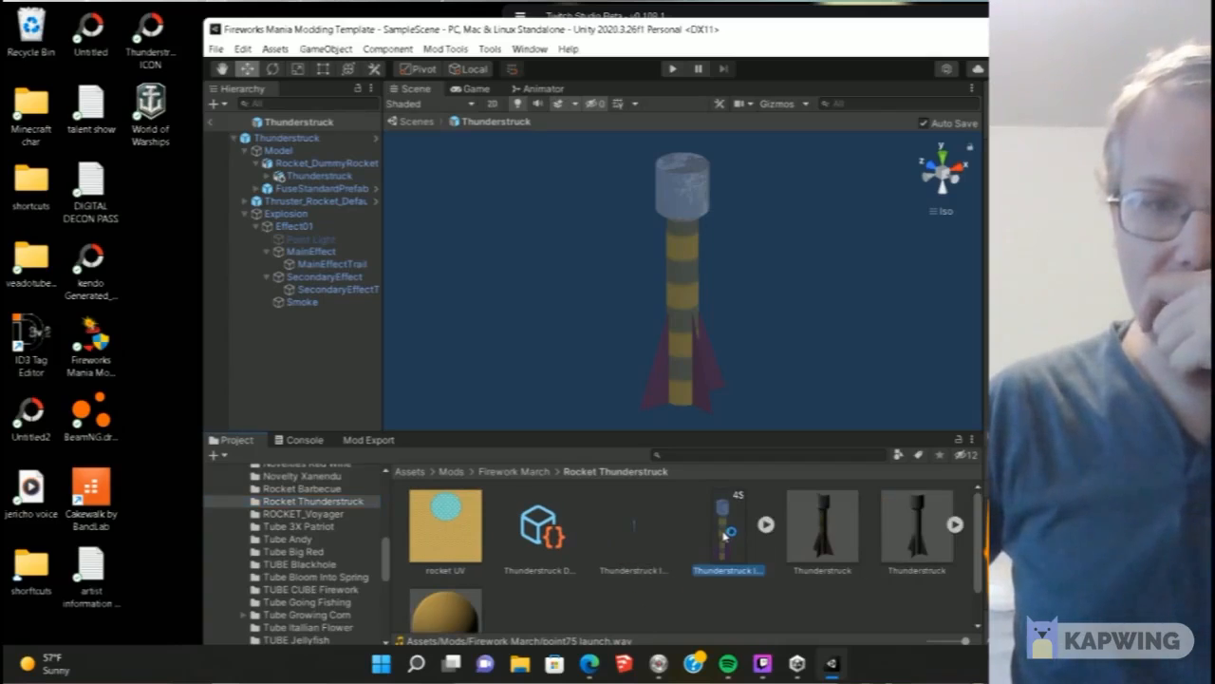
Delete the old Thunderstruck ICON sprite from the Rocket Thunderstruck folder and refit the Unity window so the Inspector is in view
key("Delete")
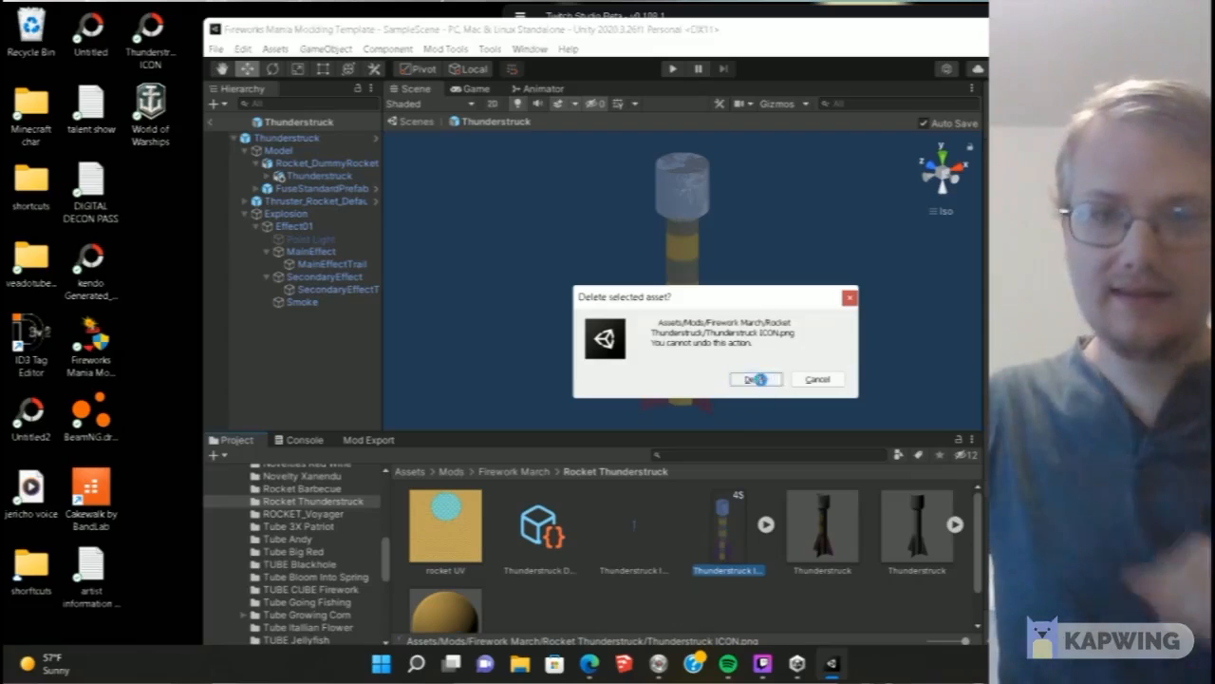
left_click(756, 379)
key("super+Up")
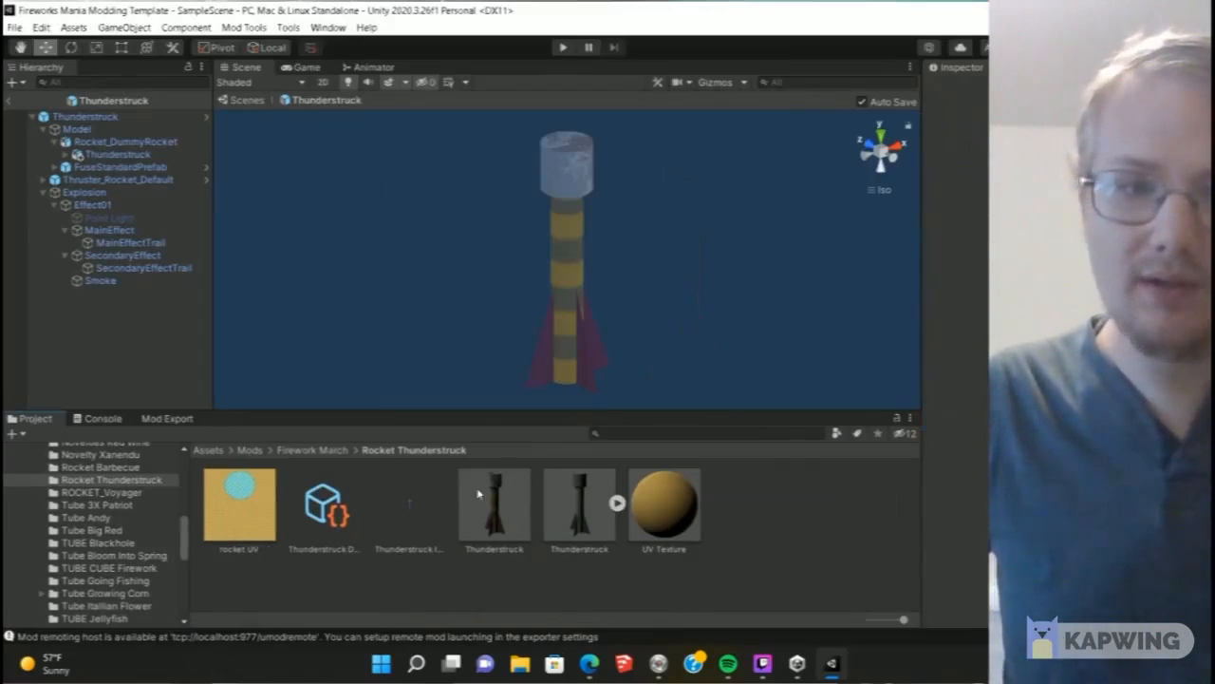
key("super+Down")
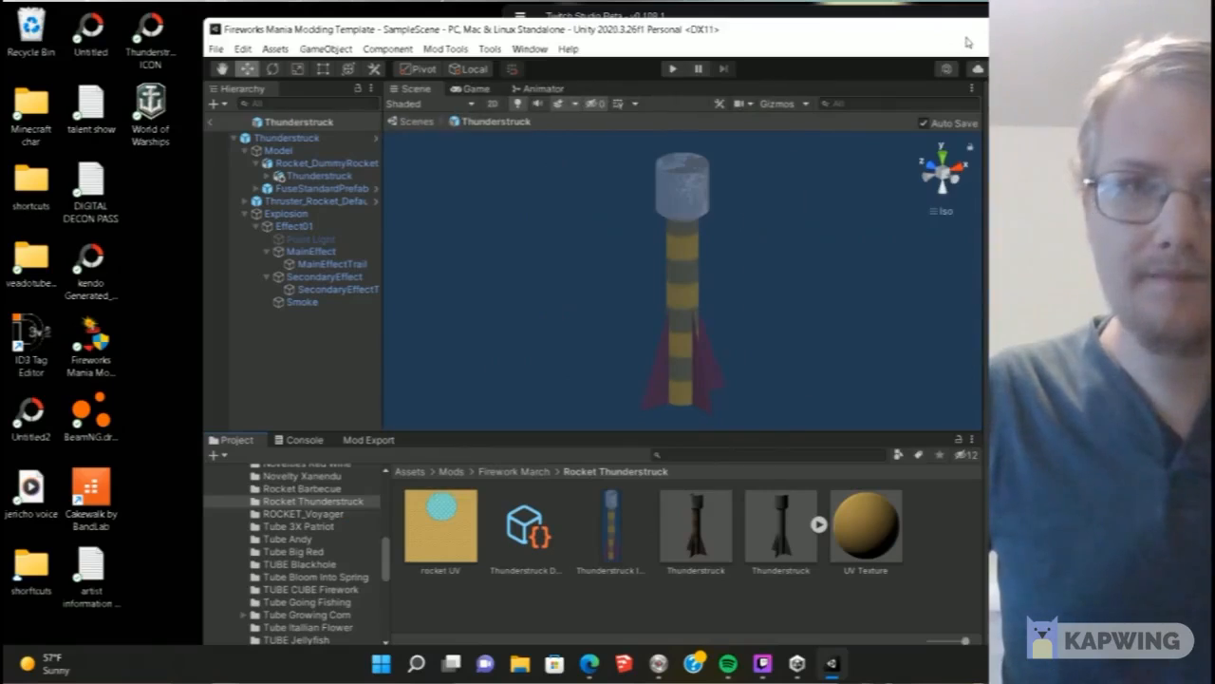
key("super+Up")
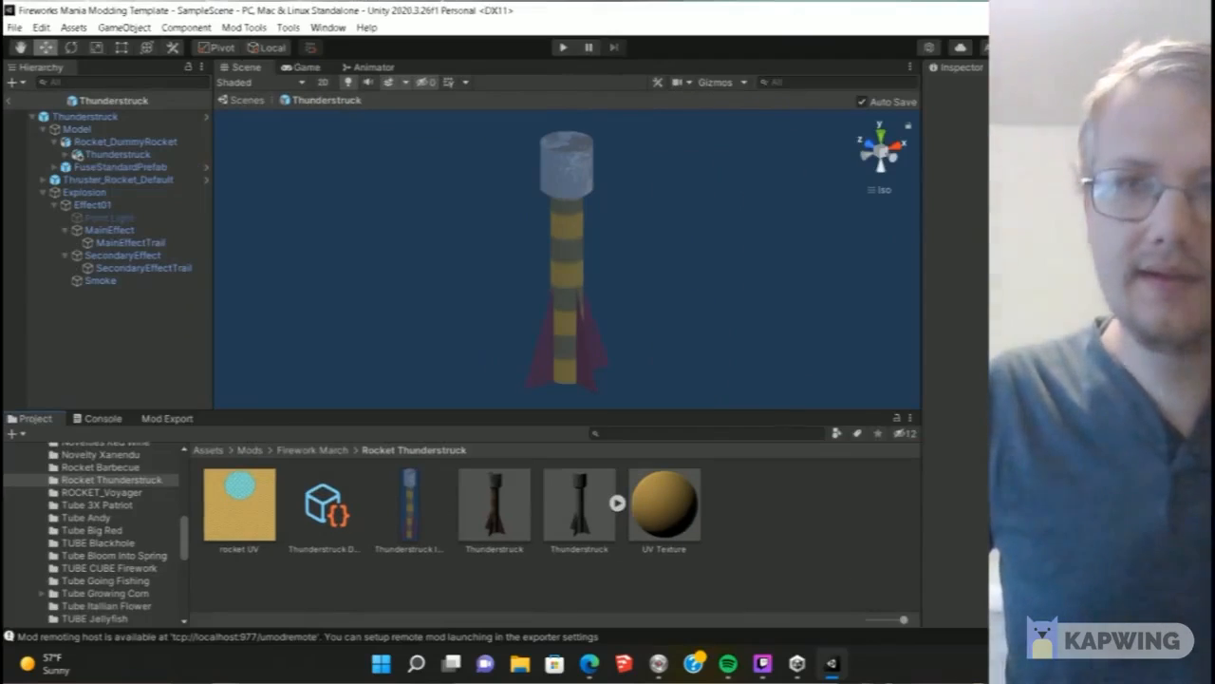
key("super+Down")
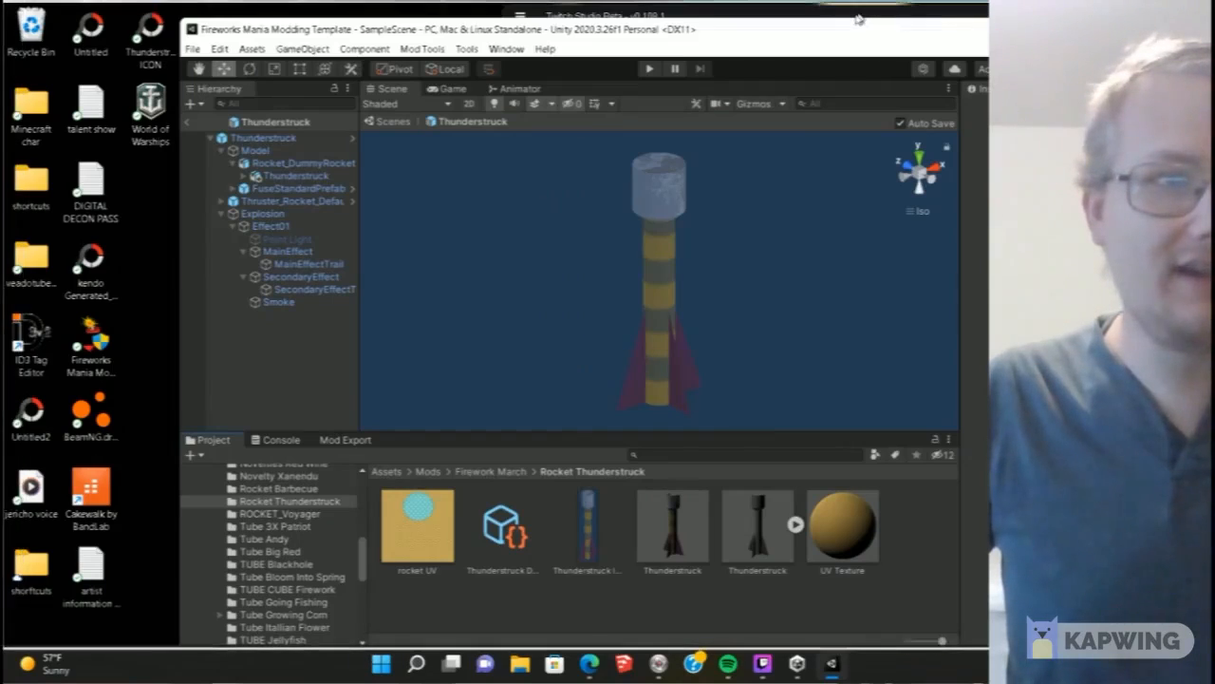
key("super+Up")
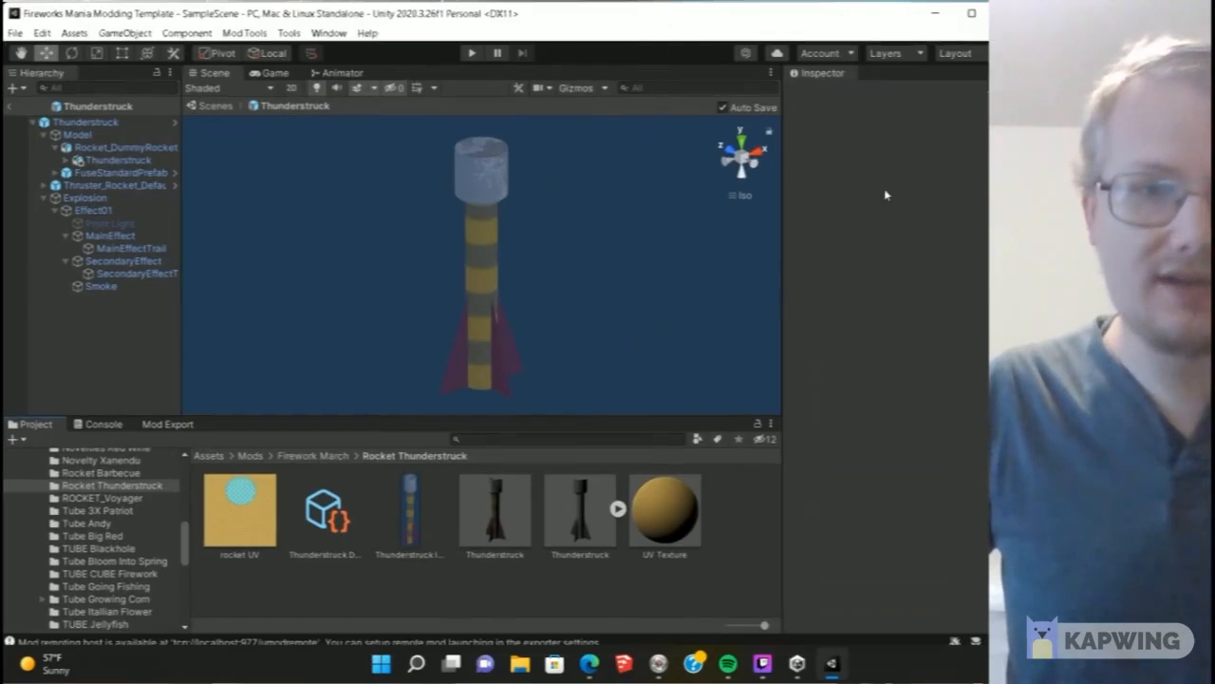
Set the texture type of Thunderstruck ICON 1 to Sprite (2D and UI) and apply the import settings
left_click(410, 513)
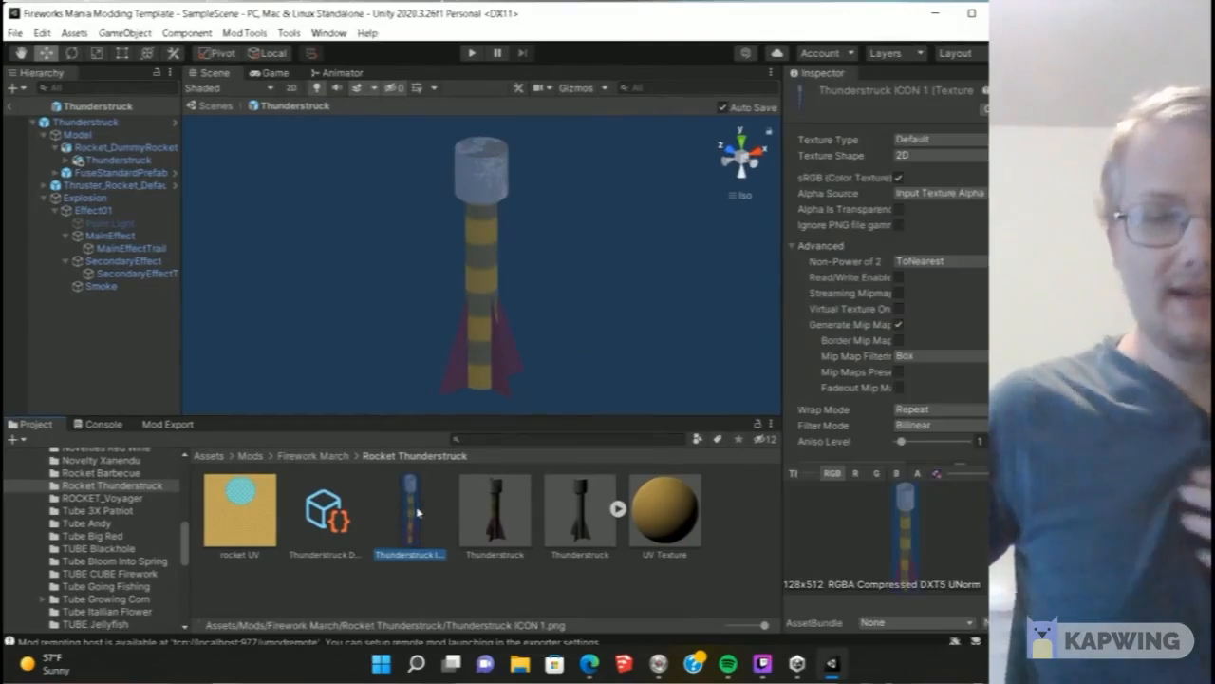
left_click(940, 139)
left_click(949, 205)
left_click(749, 545)
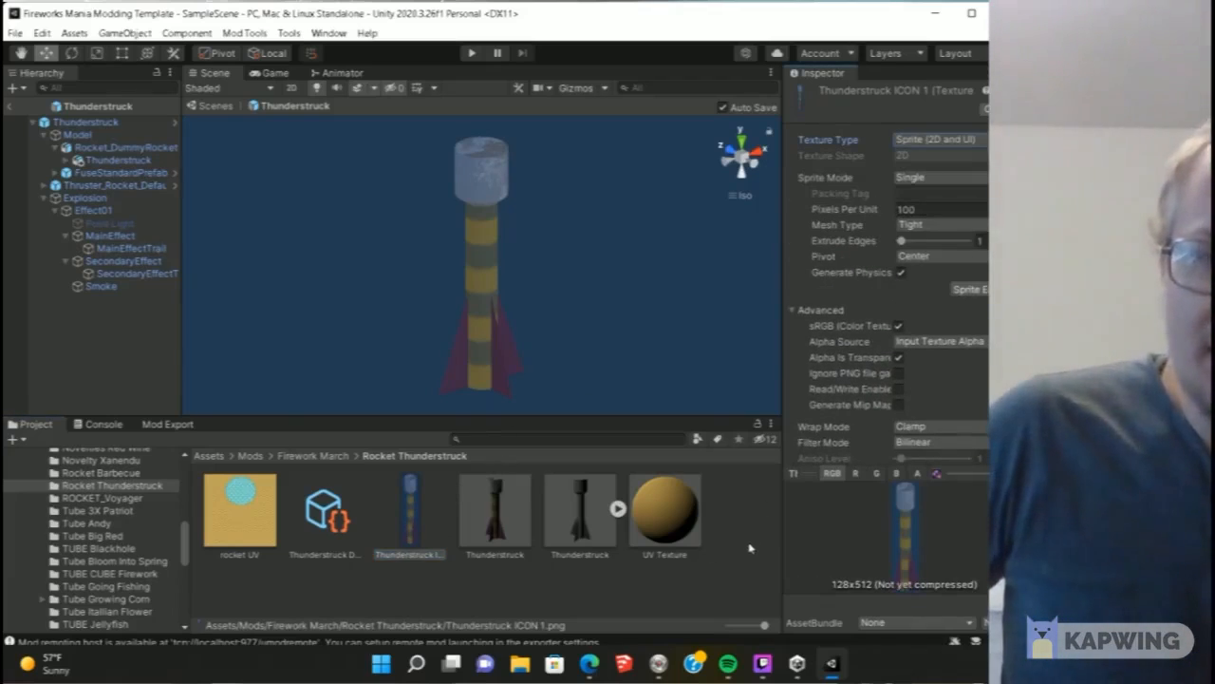
left_click(516, 363)
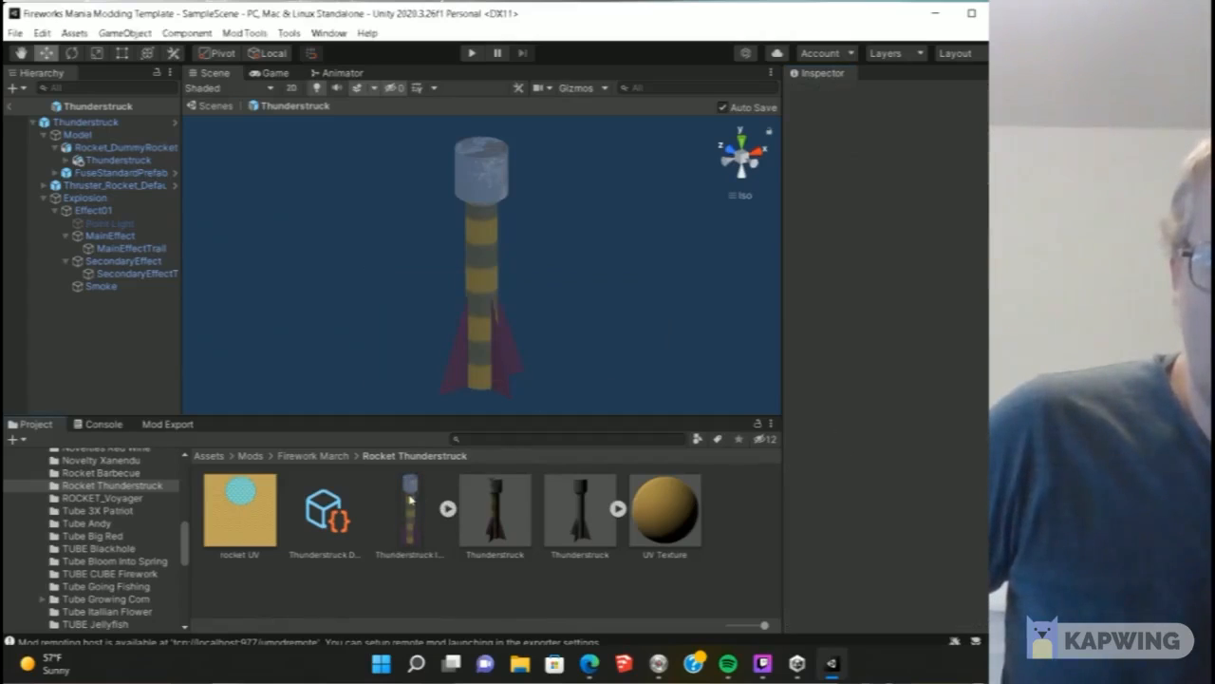
Open the Thunderstruck ICON 1 image from the project folder in PhotoScape X and bring it into the Editor
left_click(410, 500)
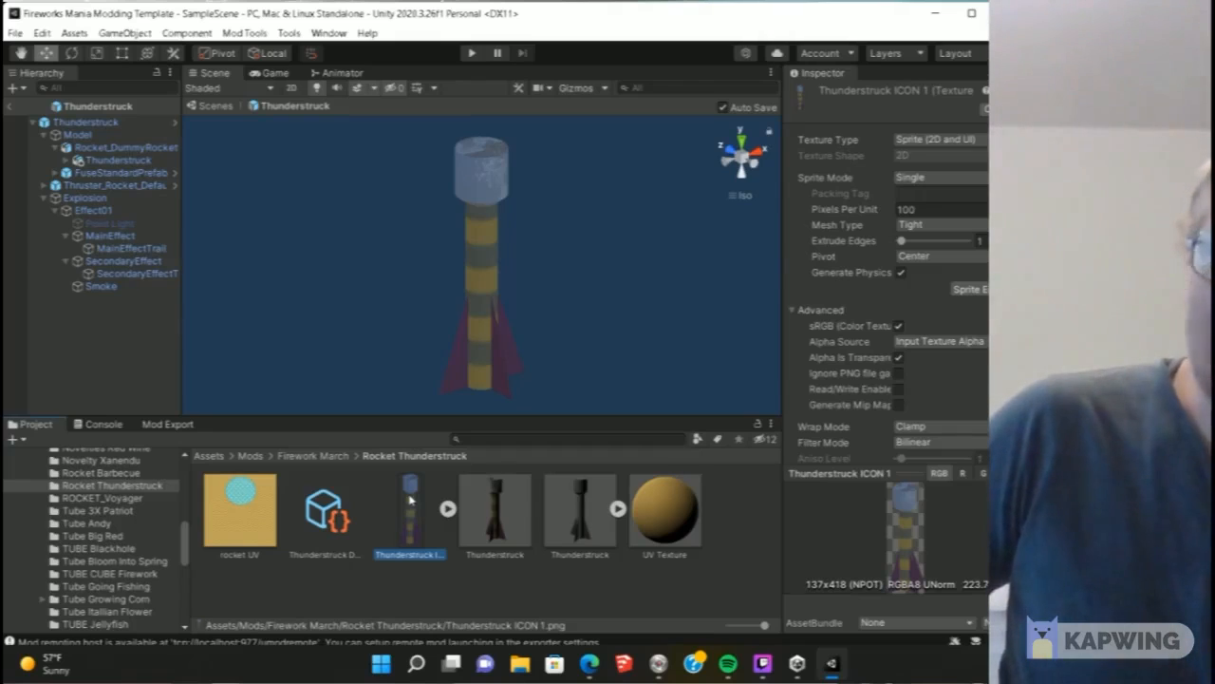
double_click(411, 500)
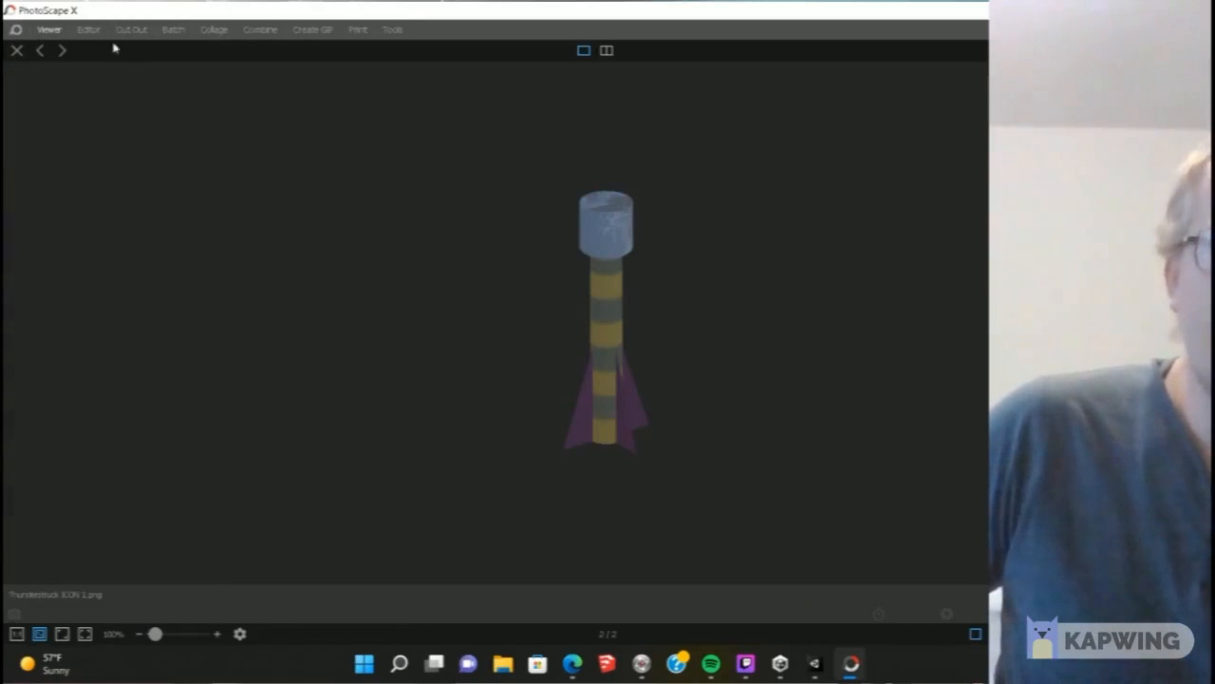
left_click(87, 29)
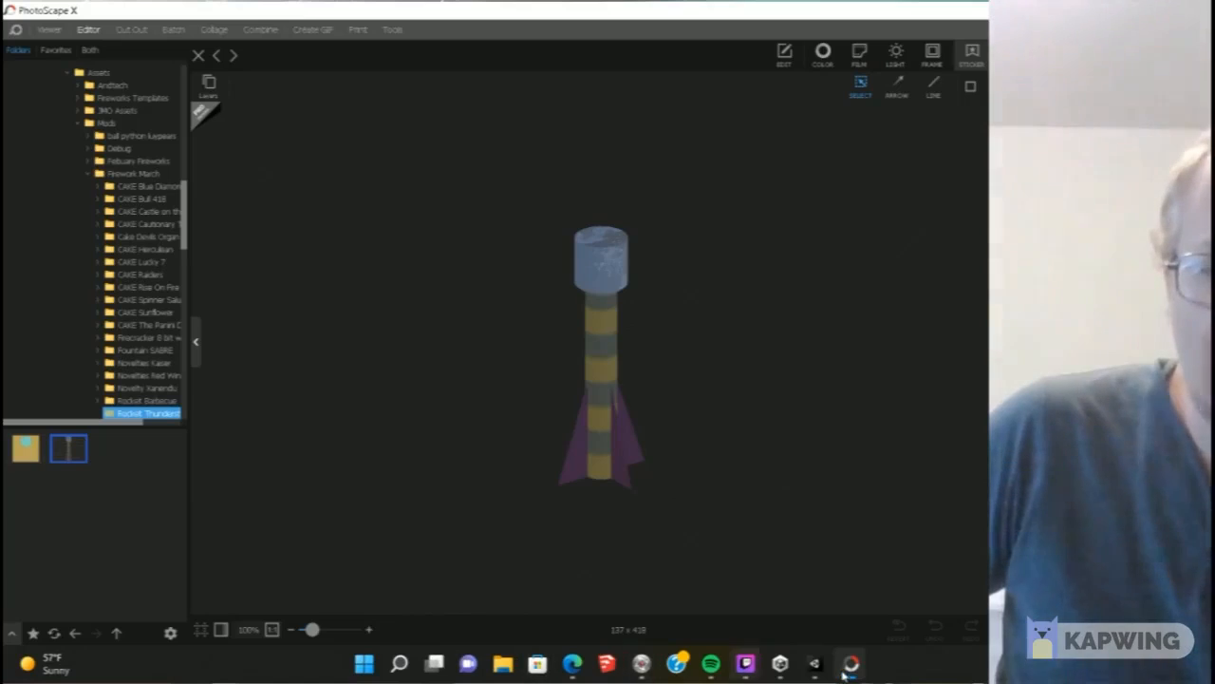
Add the text label "5S" to the image and place it just above and beside the rocket's cap
mouse_move(844, 672)
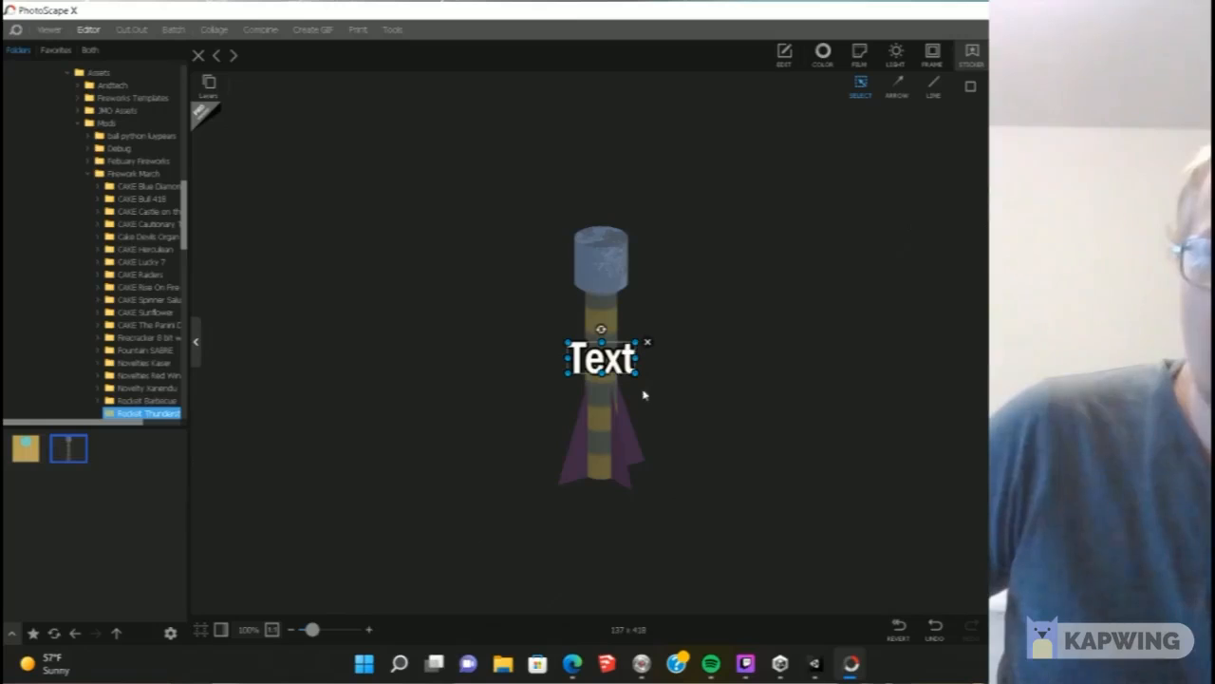
left_click_drag(617, 359, 690, 218)
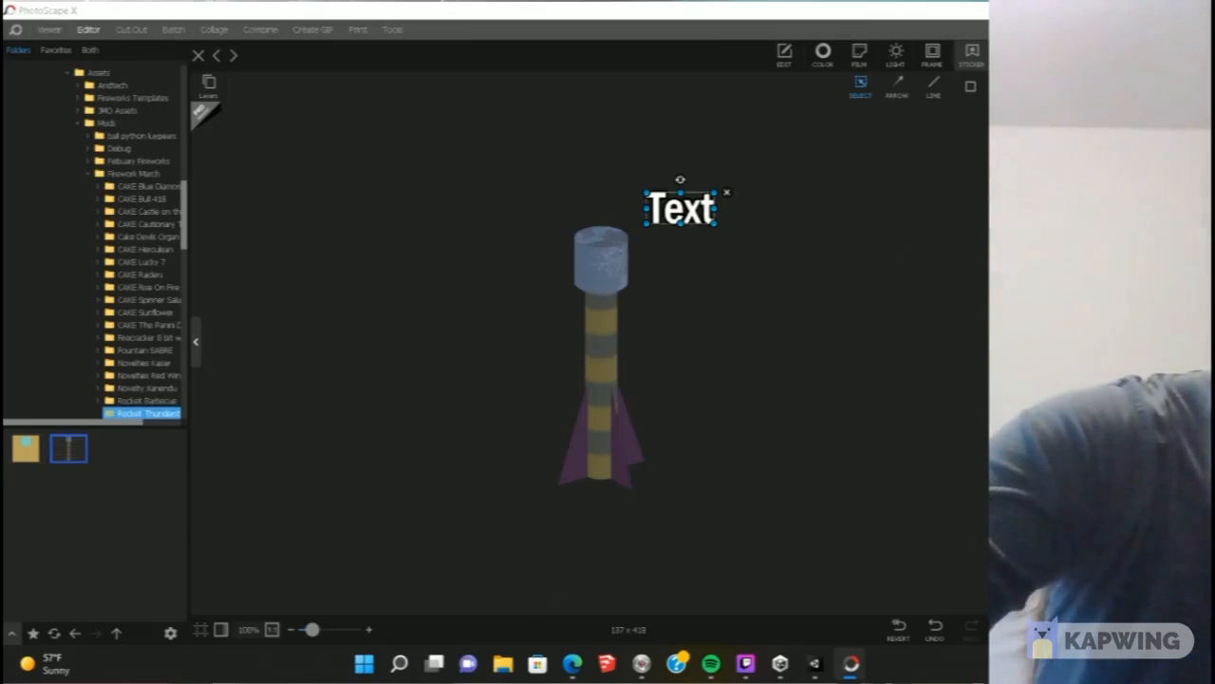
type("%")
key("BackSpace")
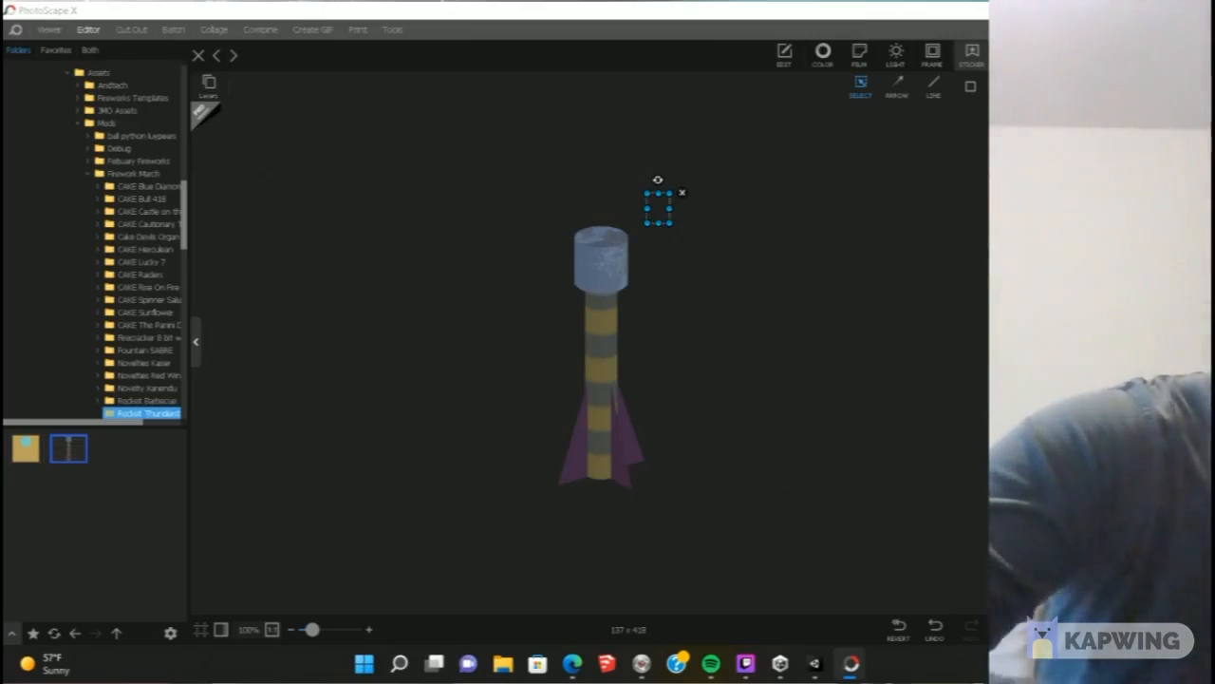
type("5S")
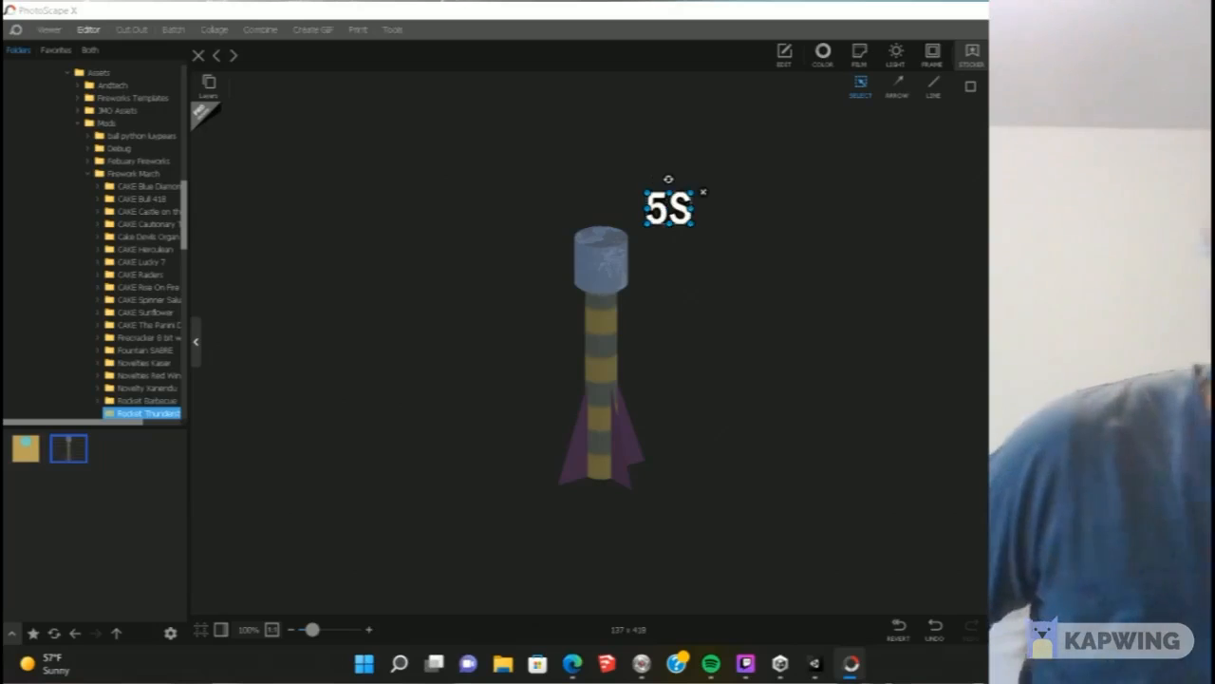
left_click(886, 343)
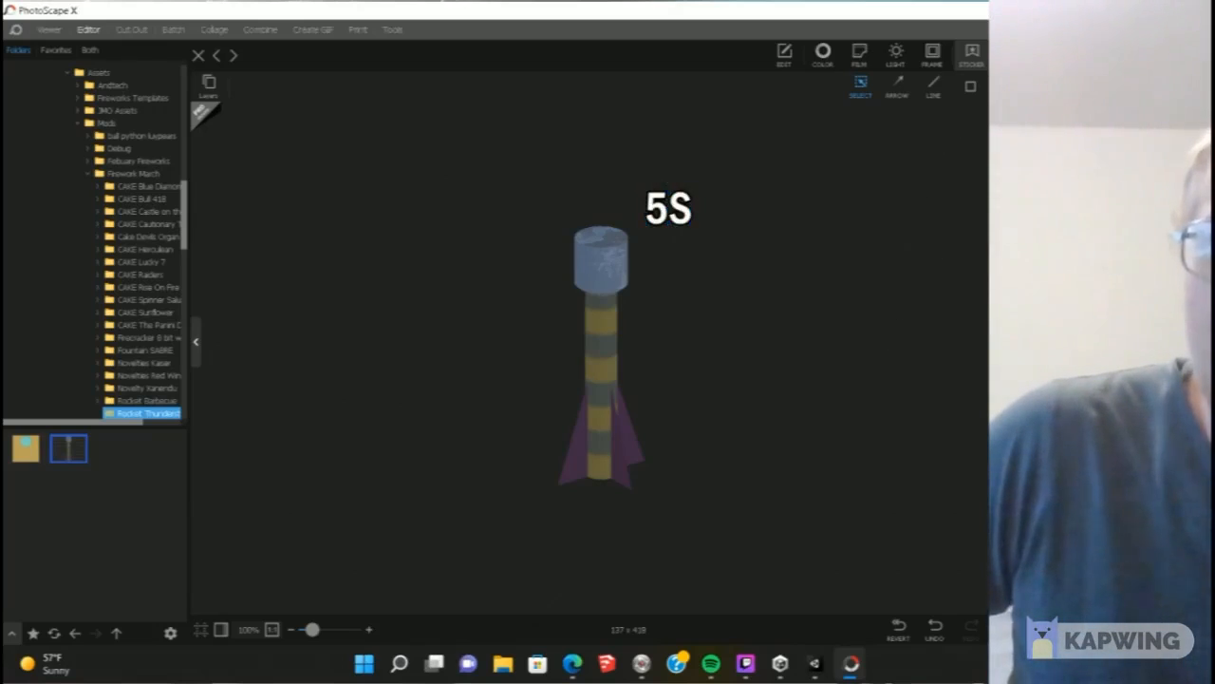
left_click(971, 86)
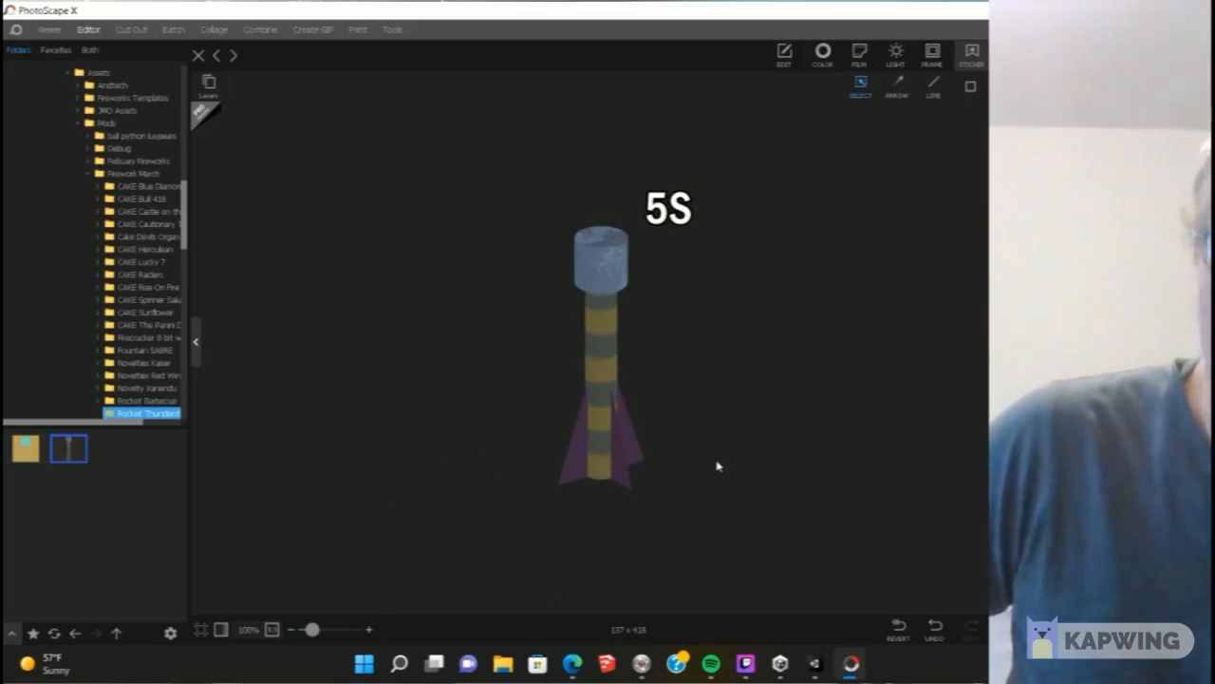
key("XF86AudioLowerVolume")
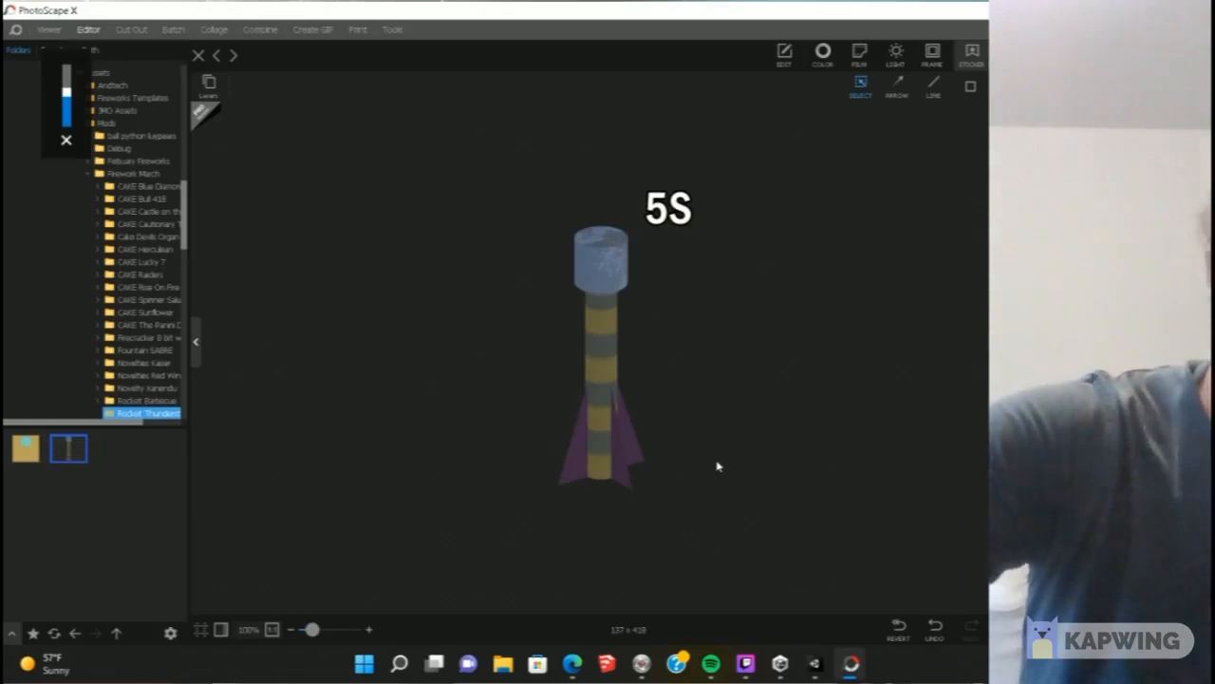
key("XF86AudioMicMute")
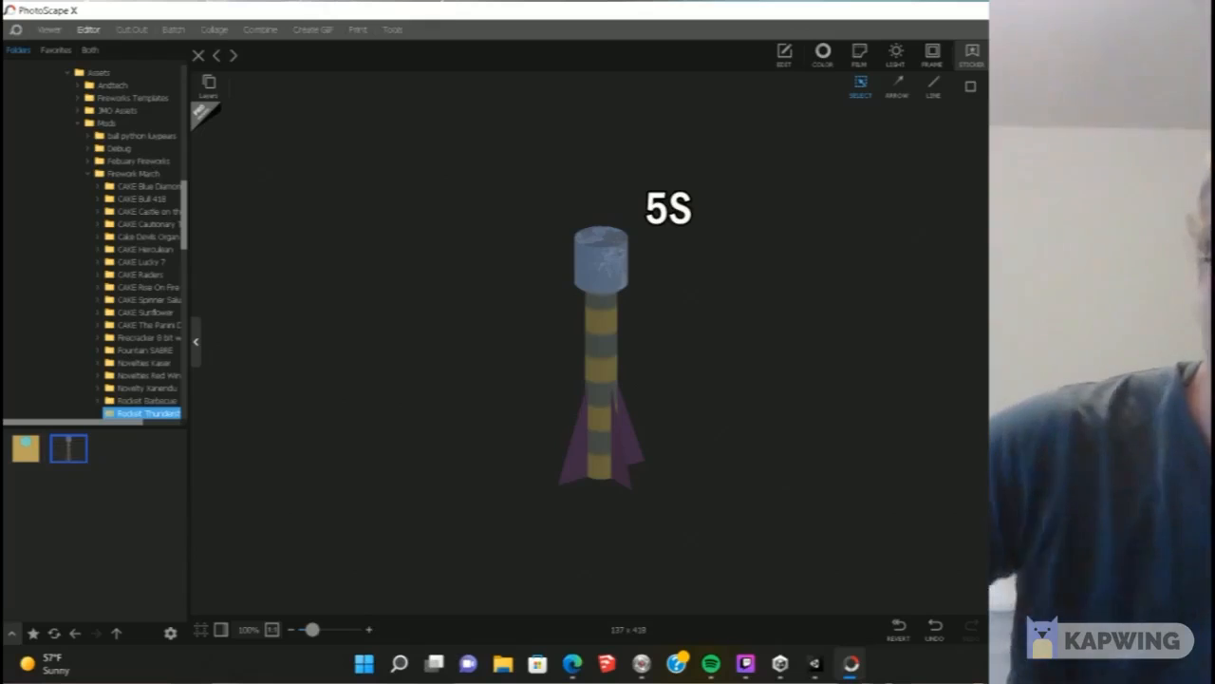
key("XF86AudioMicMute")
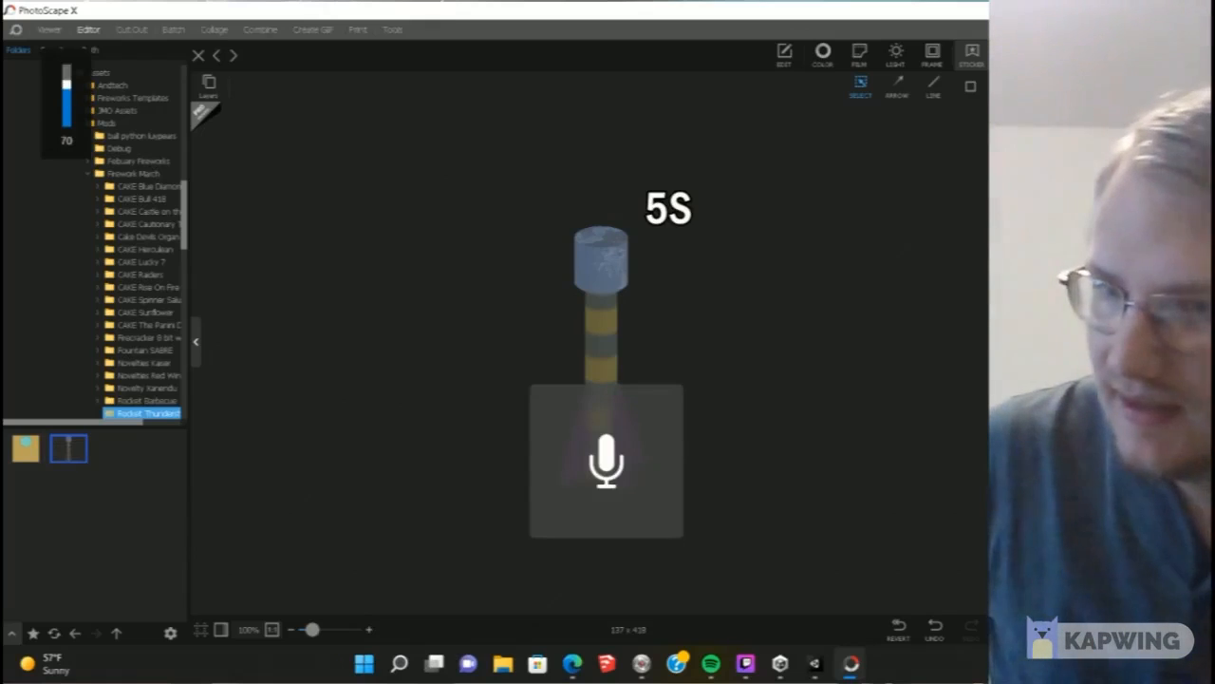
Save the labelled image over Thunderstruck ICON 1.png in the Rocket Thunderstruck folder and close PhotoScape X to return to Unity
key("ctrl+s")
left_click(588, 344)
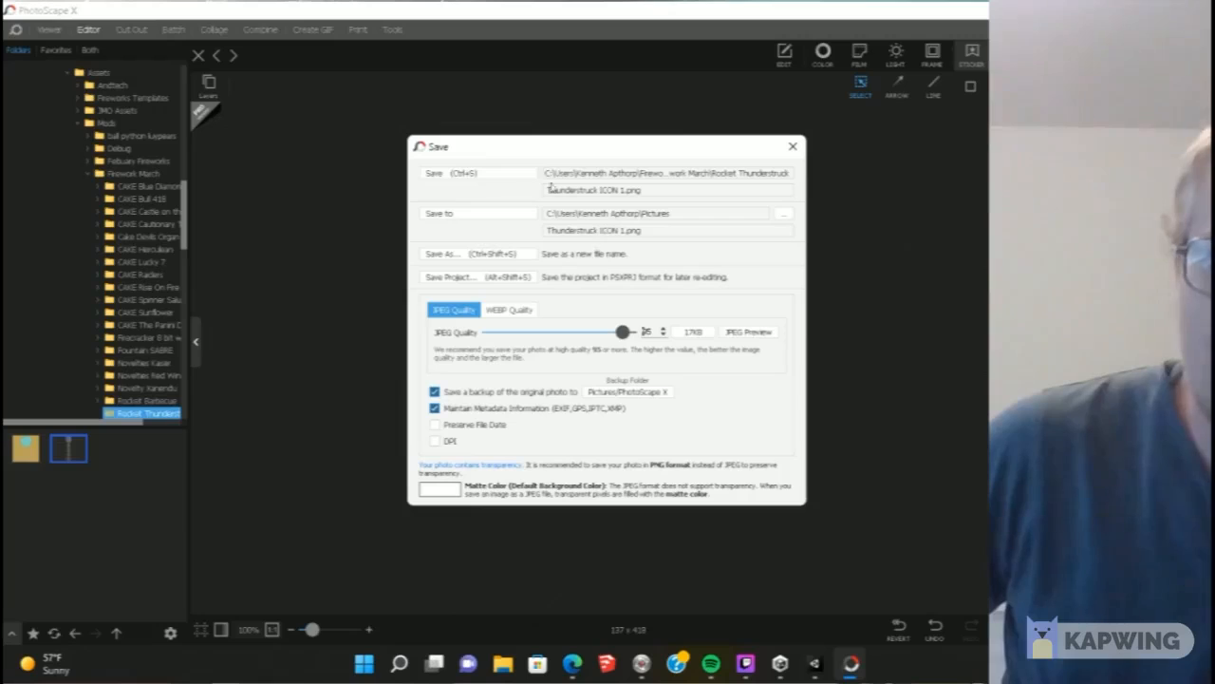
left_click(514, 175)
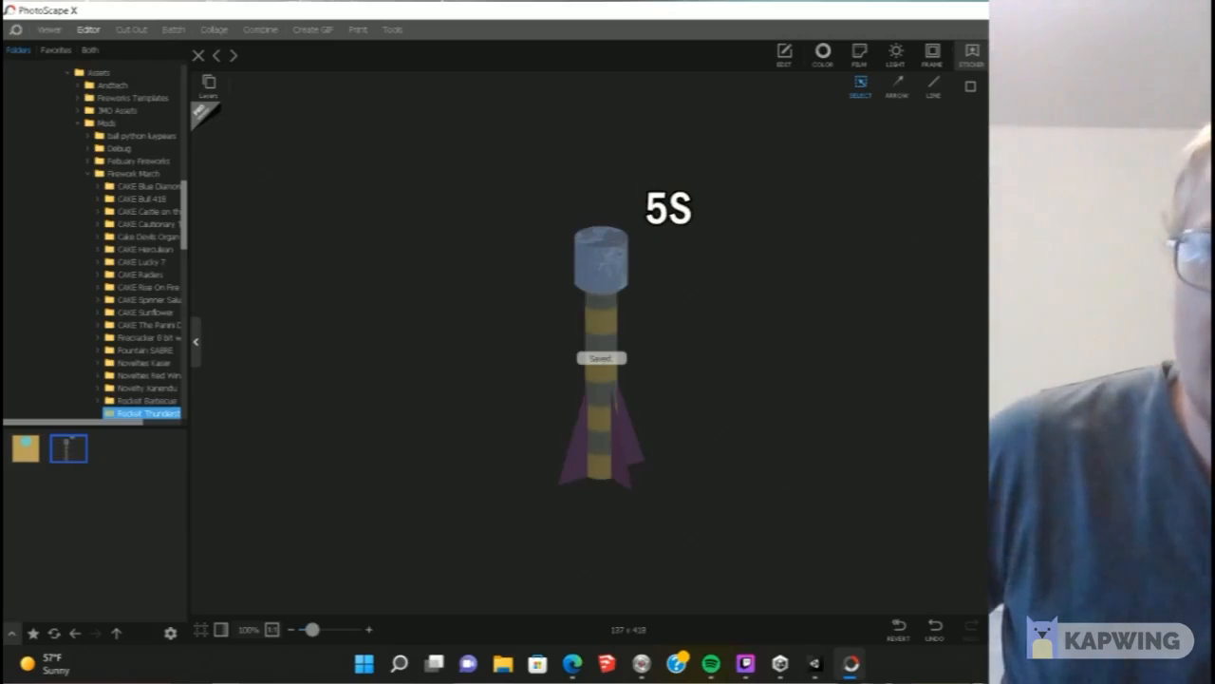
key("alt+F4")
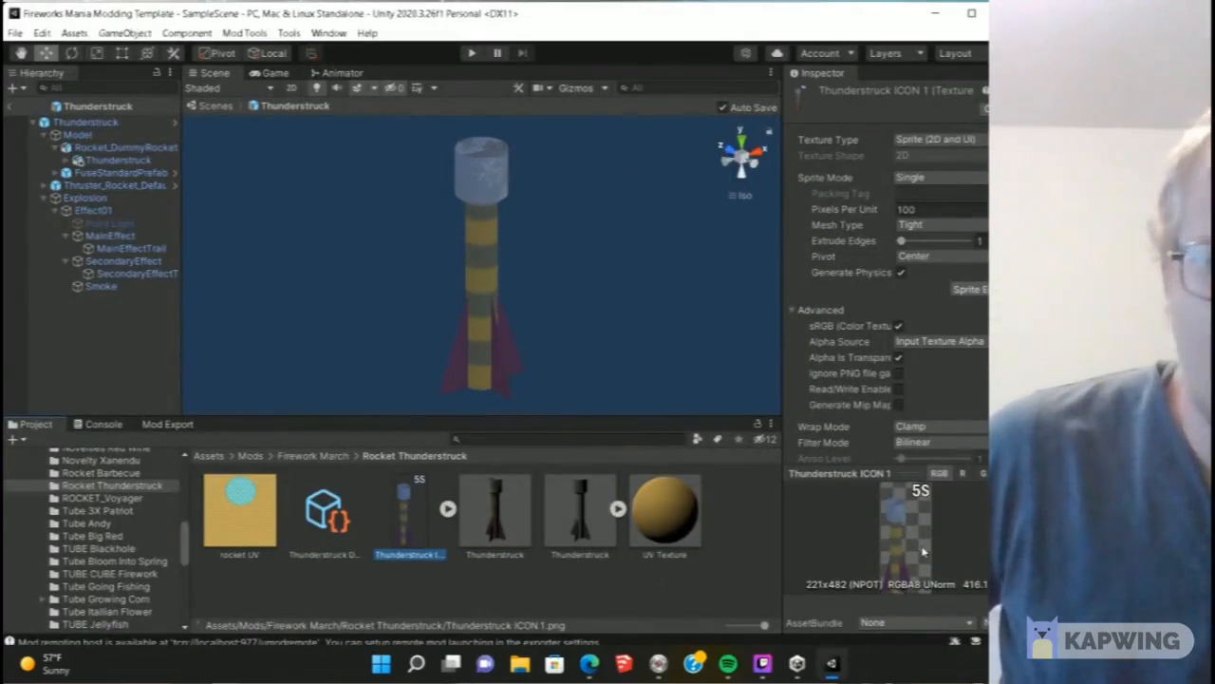
Assign the Thunderstruck ICON 1 sprite as the inventory icon of the Thunderstruck DEF entity definition and save the changes
left_click(596, 542)
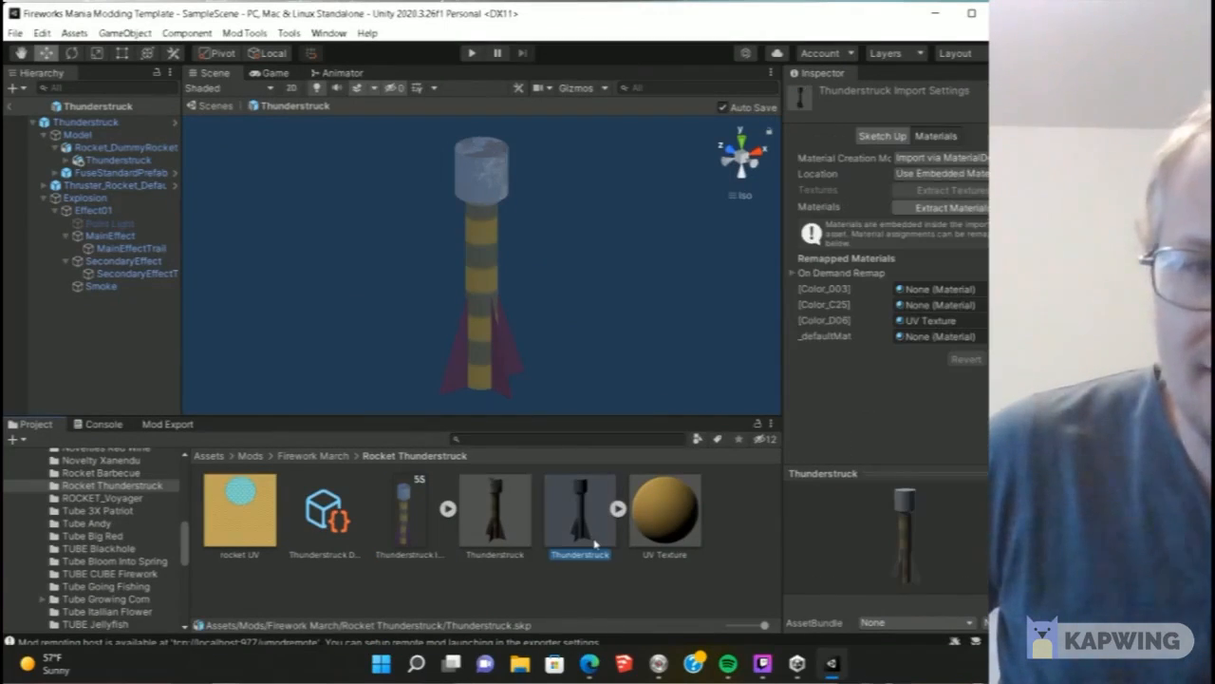
left_click(421, 537)
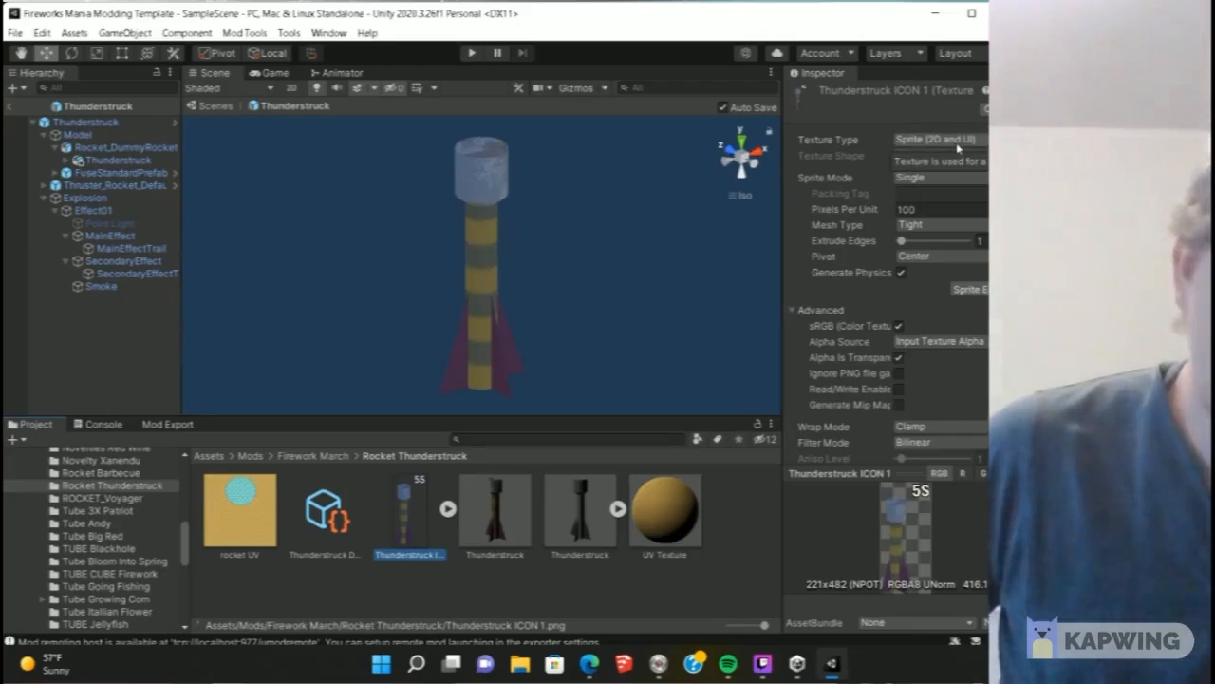
left_click(327, 518)
left_click_drag(402, 534, 919, 242)
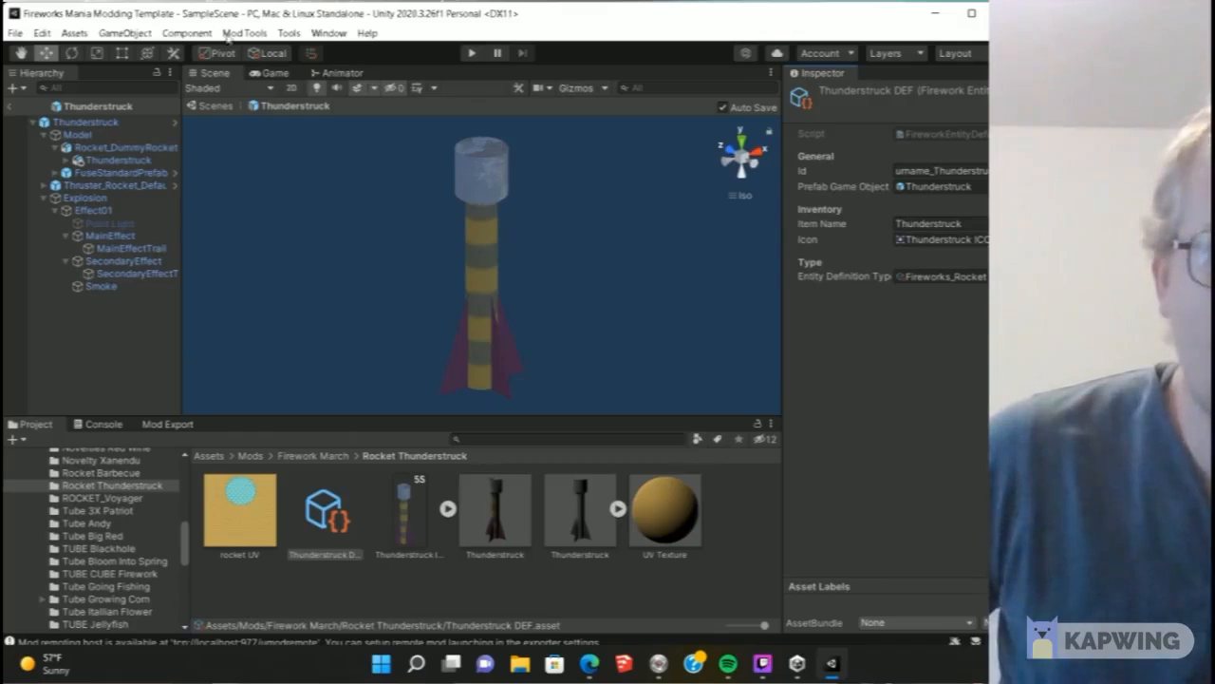
left_click(230, 36)
mouse_move(15, 33)
left_click(43, 107)
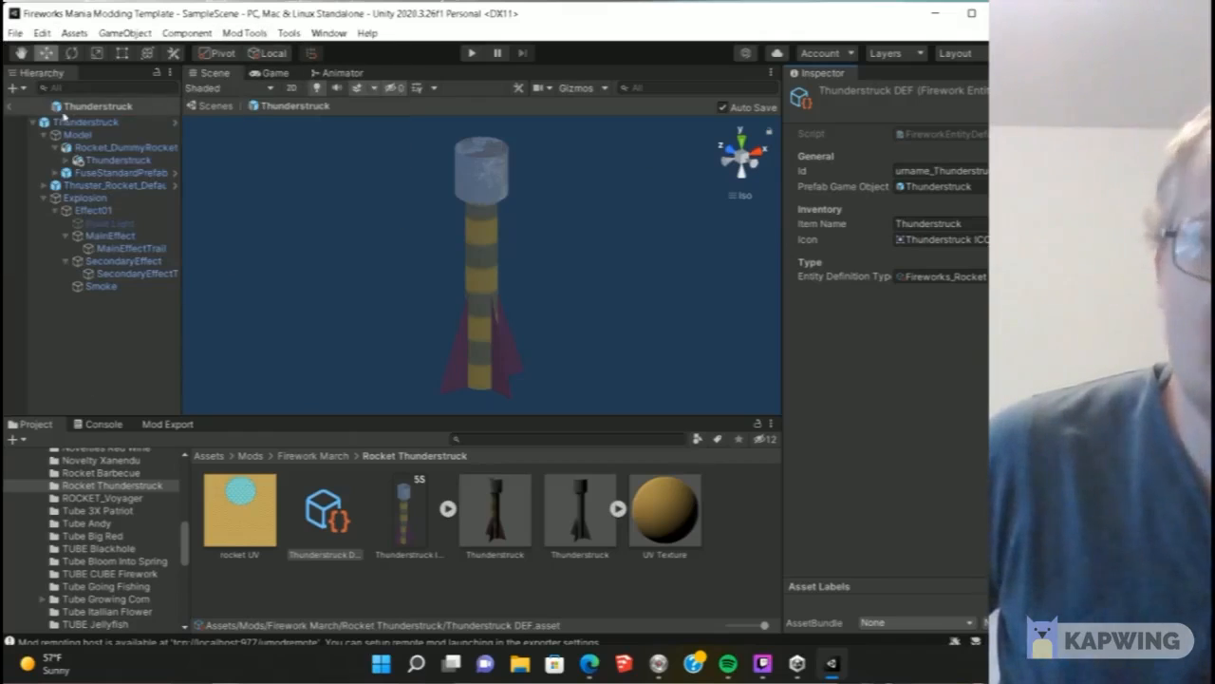